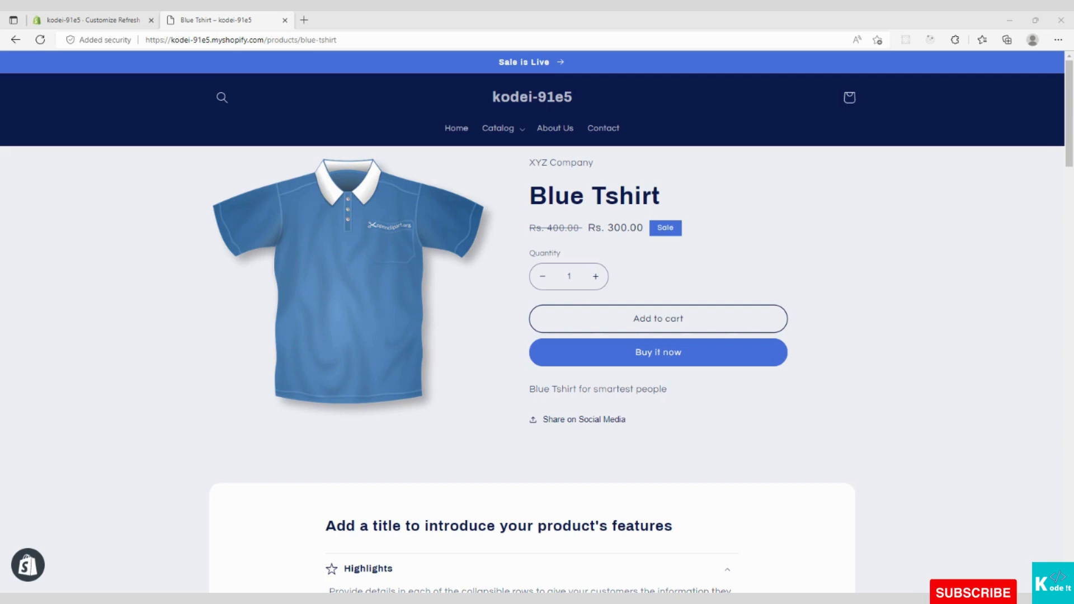
- Switch to the theme editor and open the settings of the Collapsible content section on the default product template
{"action": "scroll", "coordinate": [384, 309], "scroll_direction": "down", "scroll_amount": 3}
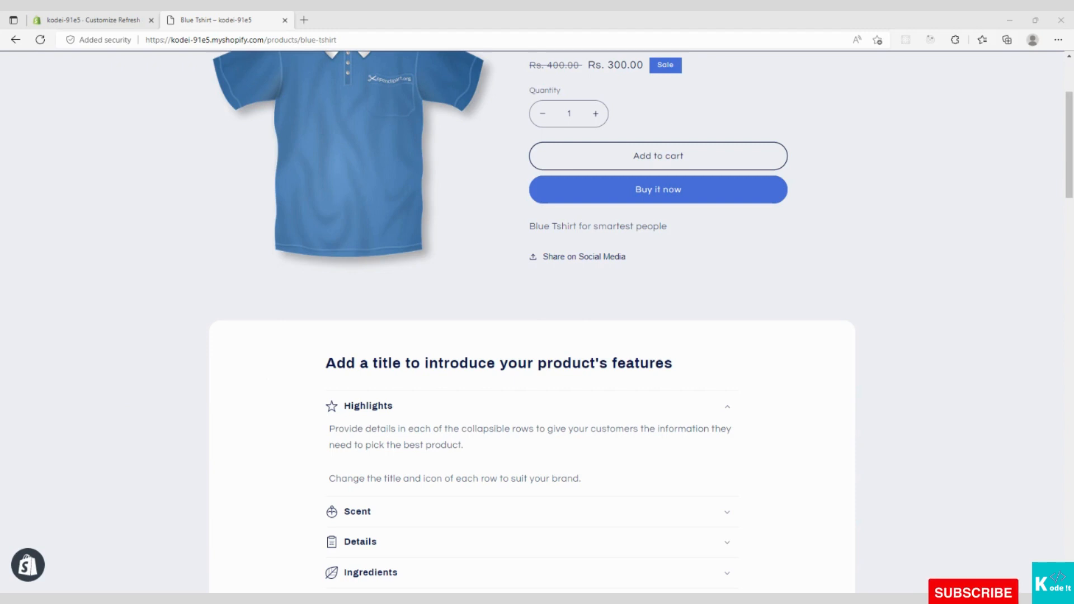
{"action": "scroll", "coordinate": [531, 325], "scroll_direction": "down", "scroll_amount": 6}
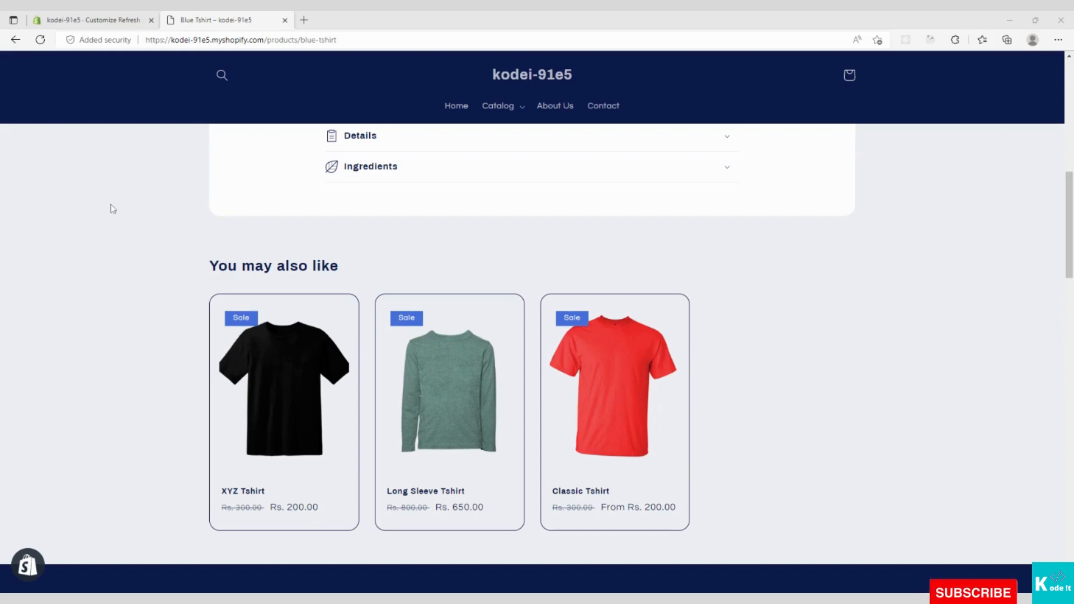
{"action": "left_click", "coordinate": [98, 17]}
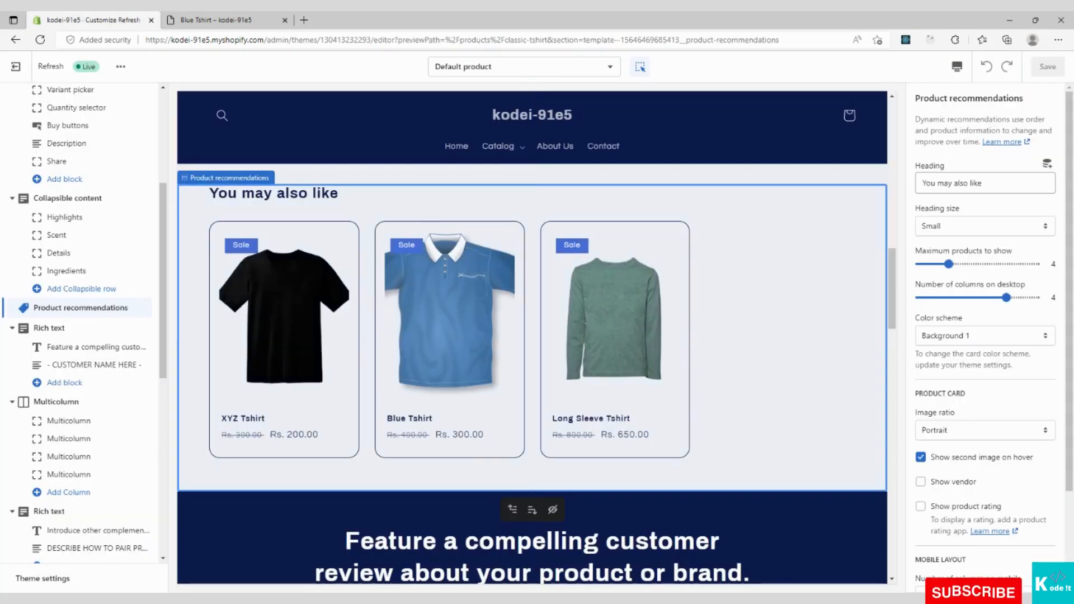
{"action": "scroll", "coordinate": [532, 338], "scroll_direction": "up", "scroll_amount": 10}
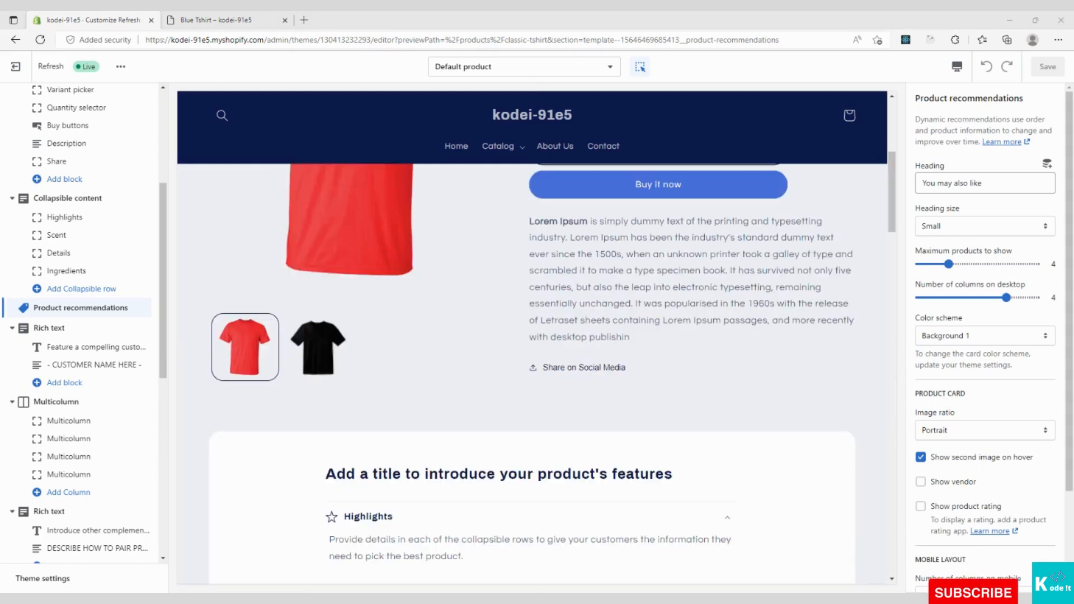
{"action": "left_click", "coordinate": [67, 200]}
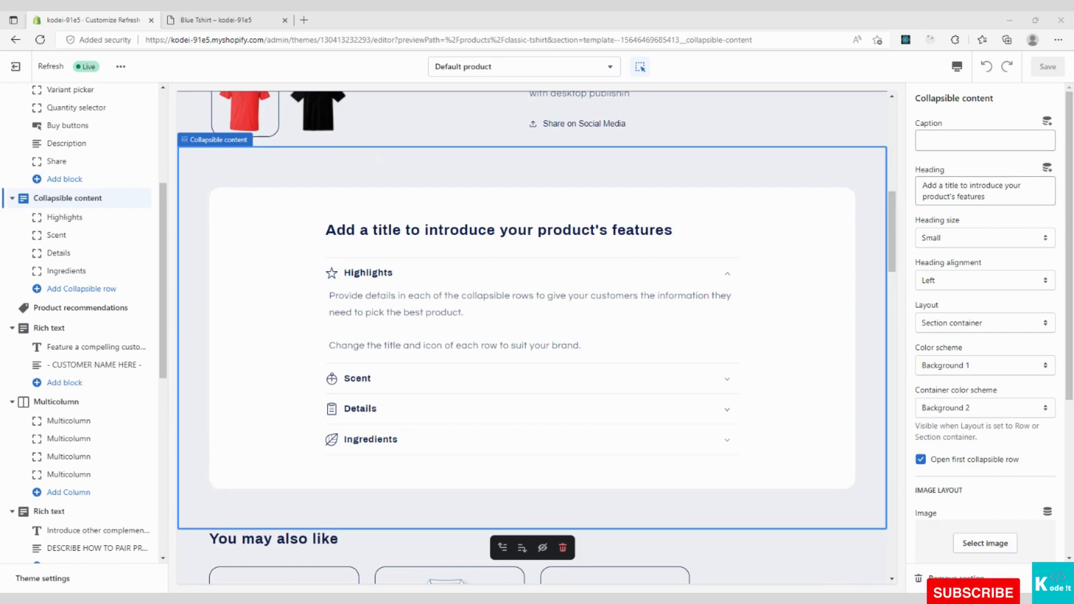
- Examine the collapsible rows on the live Blue Tshirt page, toggling the Highlights row, and return to the theme editor
{"action": "left_click", "coordinate": [223, 20]}
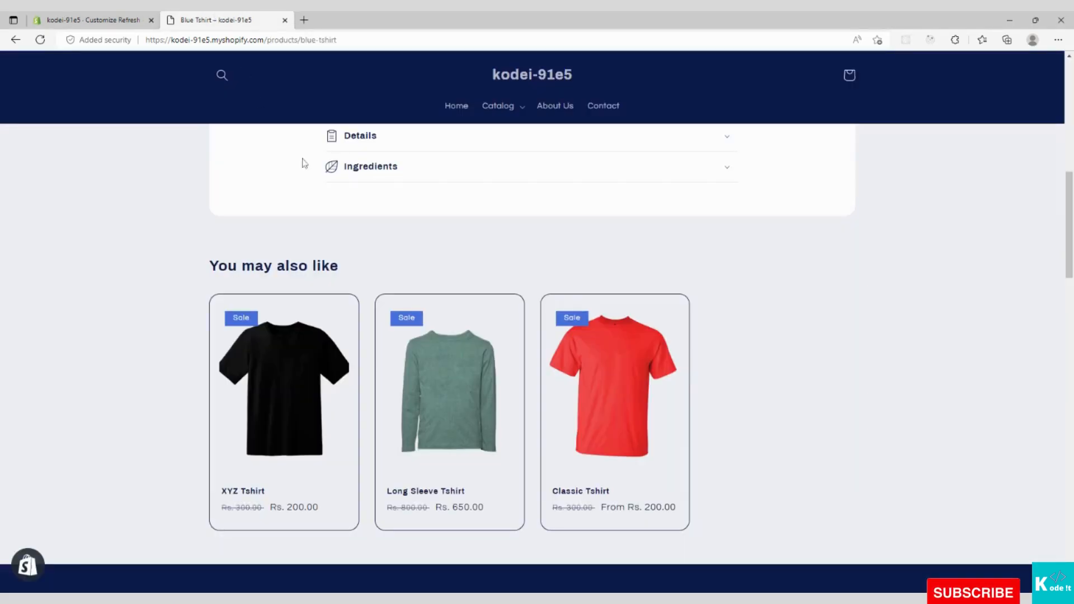
{"action": "scroll", "coordinate": [470, 263], "scroll_direction": "up", "scroll_amount": 3}
{"action": "scroll", "coordinate": [467, 327], "scroll_direction": "up", "scroll_amount": 2}
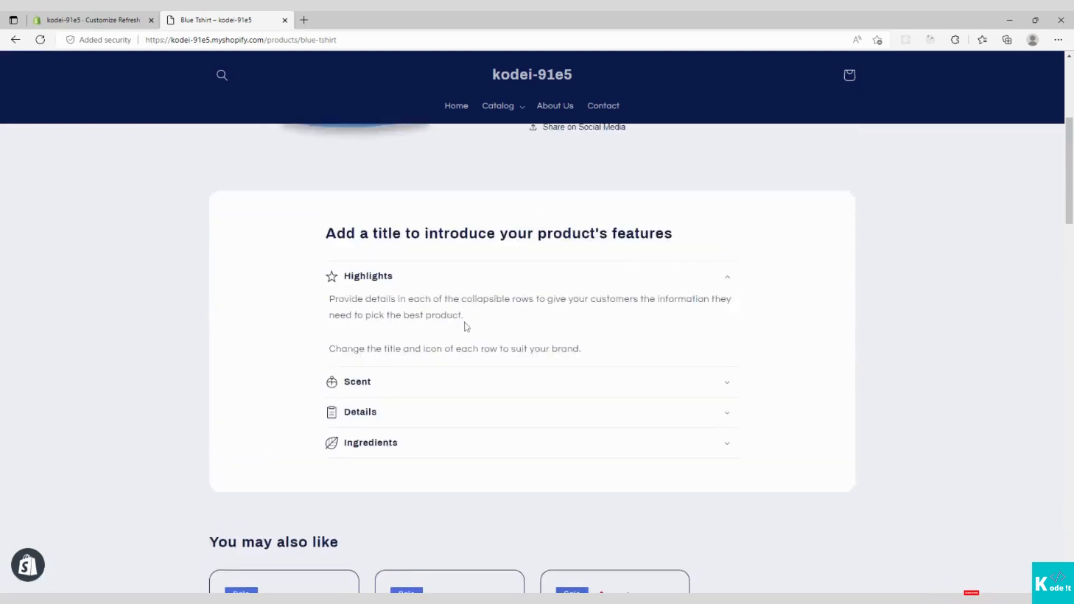
{"action": "scroll", "coordinate": [467, 327], "scroll_direction": "up", "scroll_amount": 1}
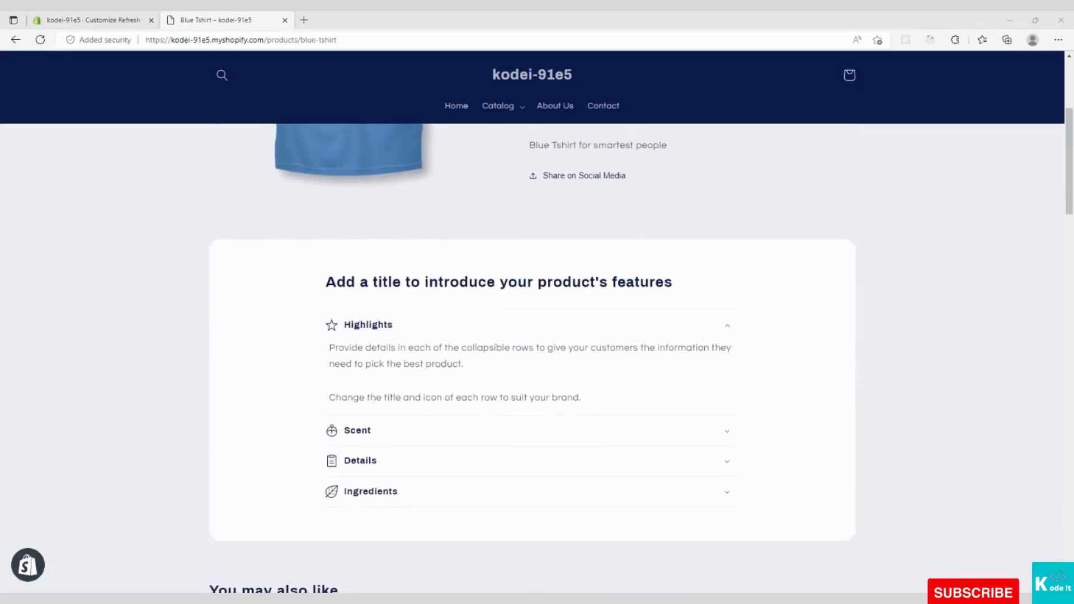
{"action": "left_click", "coordinate": [481, 330]}
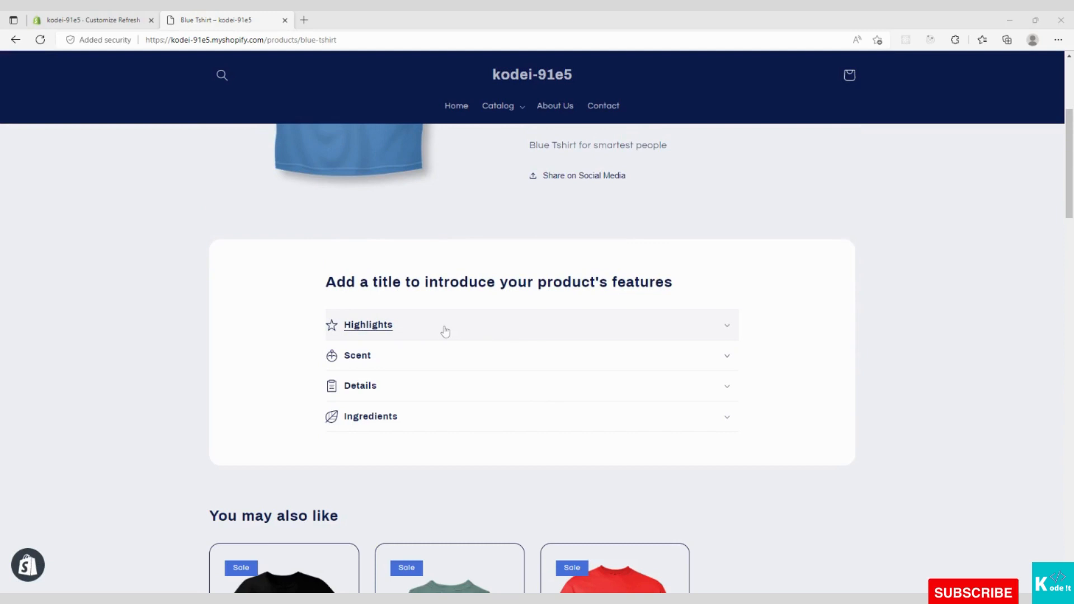
{"action": "left_click", "coordinate": [424, 326]}
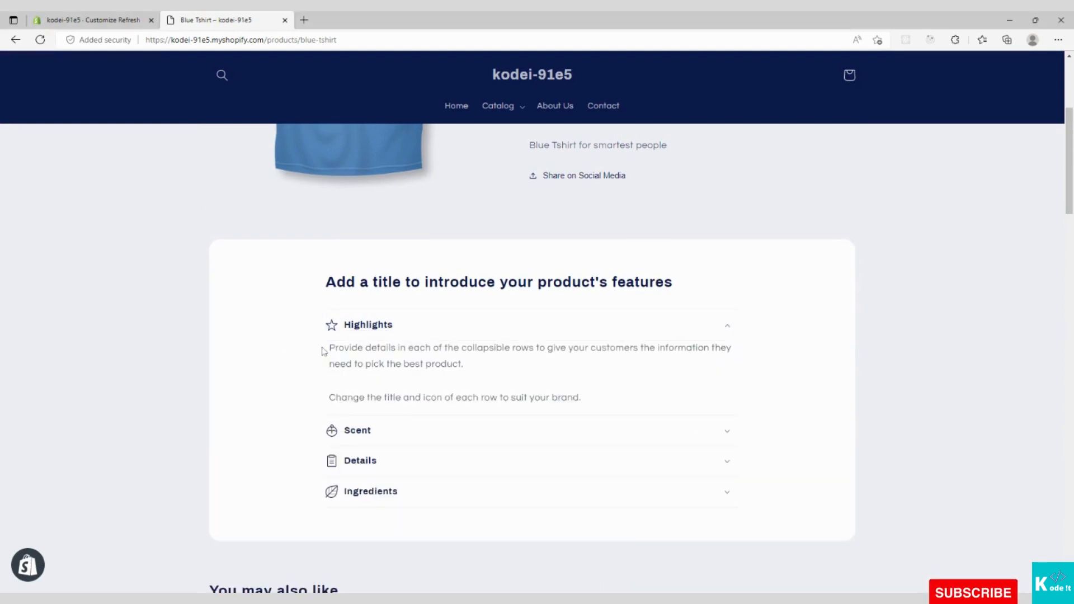
{"action": "left_click_drag", "start_coordinate": [328, 351], "coordinate": [570, 405]}
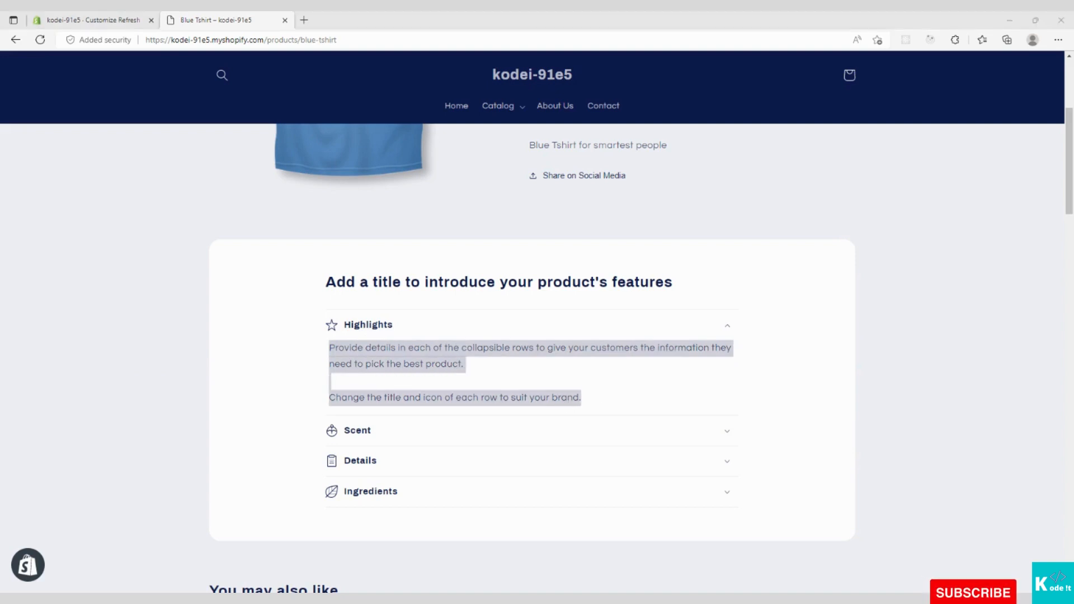
{"action": "left_click", "coordinate": [694, 326]}
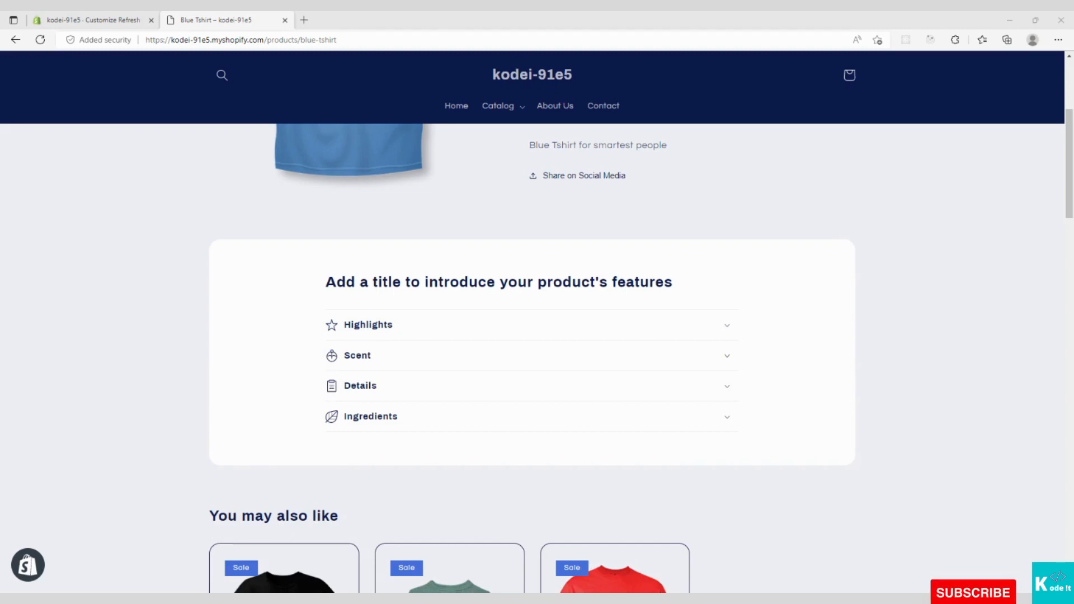
{"action": "left_click", "coordinate": [83, 19]}
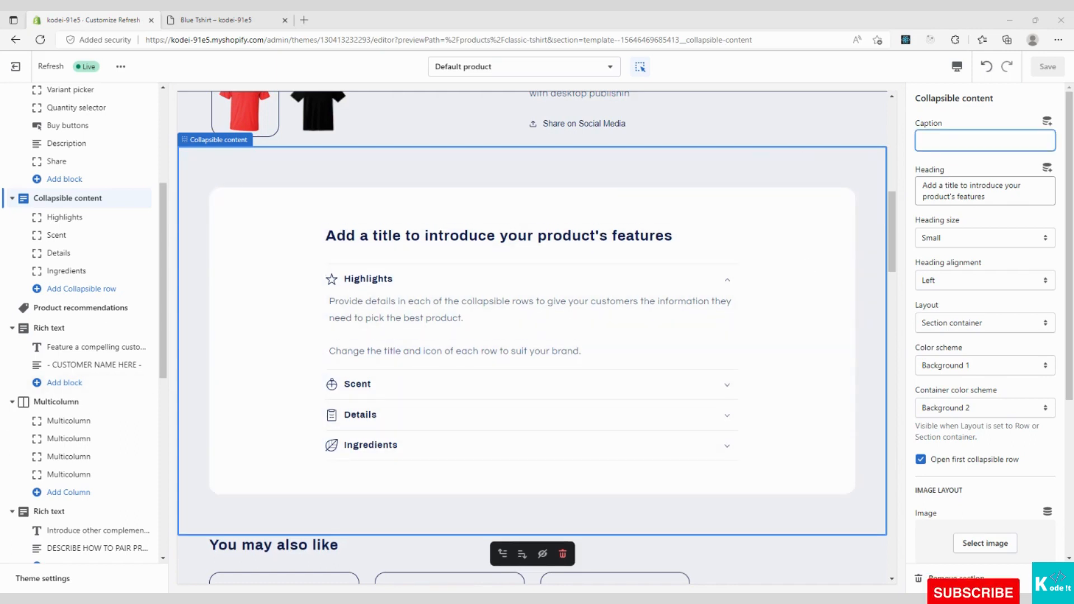
- Set the Collapsible content section's caption to "This helps in SEO"
{"action": "left_click", "coordinate": [953, 145]}
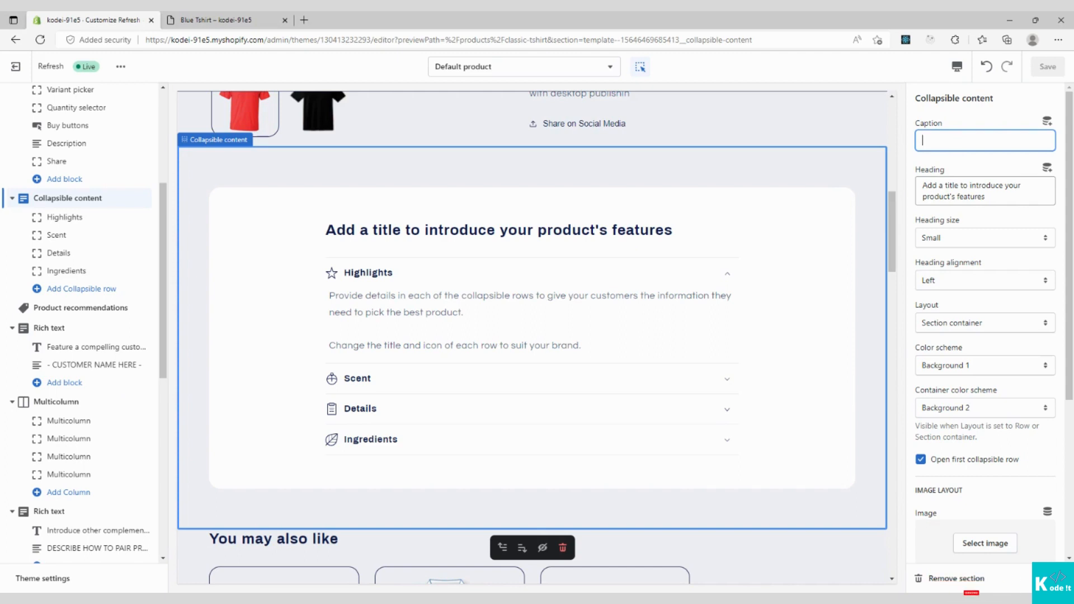
{"action": "type", "text": "This hel"}
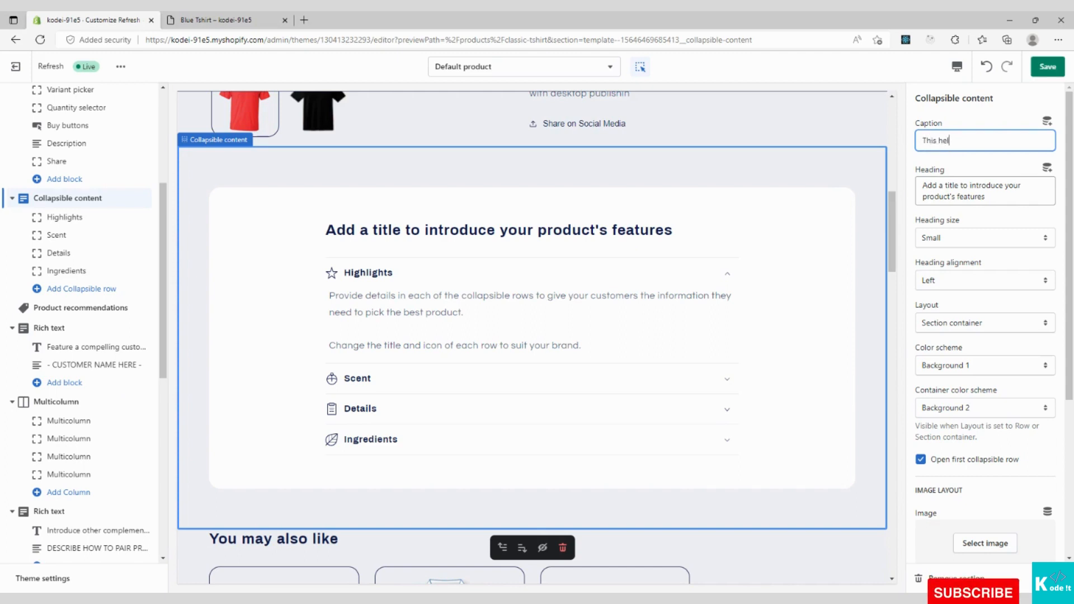
{"action": "type", "text": "ps in SEO"}
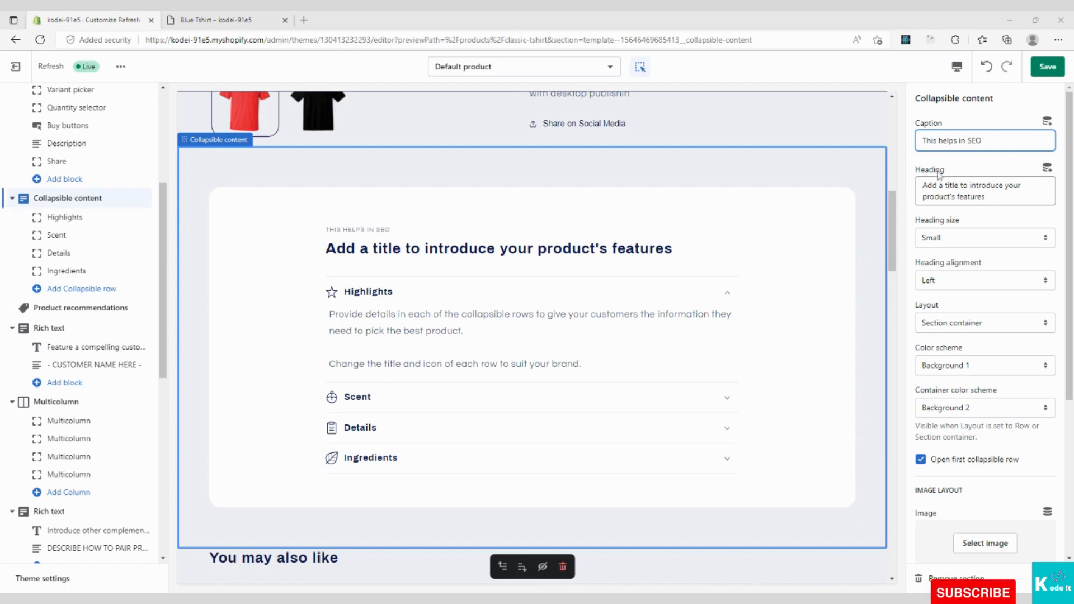
- Clear the caption text of the Collapsible content section
{"action": "double_click", "coordinate": [975, 141]}
{"action": "left_click", "coordinate": [983, 140]}
{"action": "double_click", "coordinate": [948, 141]}
{"action": "key", "text": "ctrl+a"}
{"action": "key", "text": "BackSpace"}
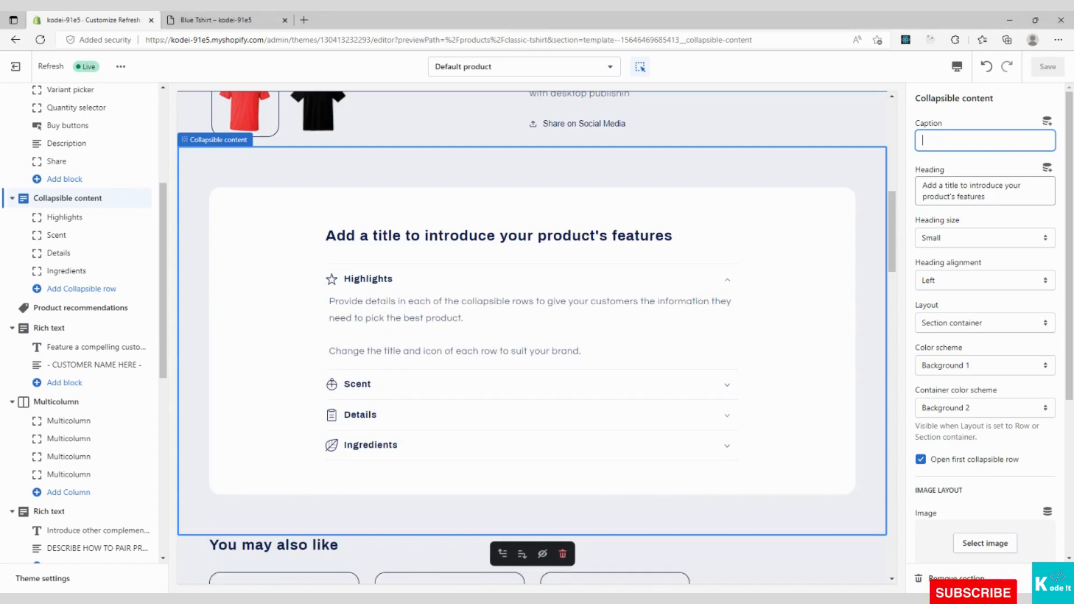
{"action": "left_click", "coordinate": [599, 265]}
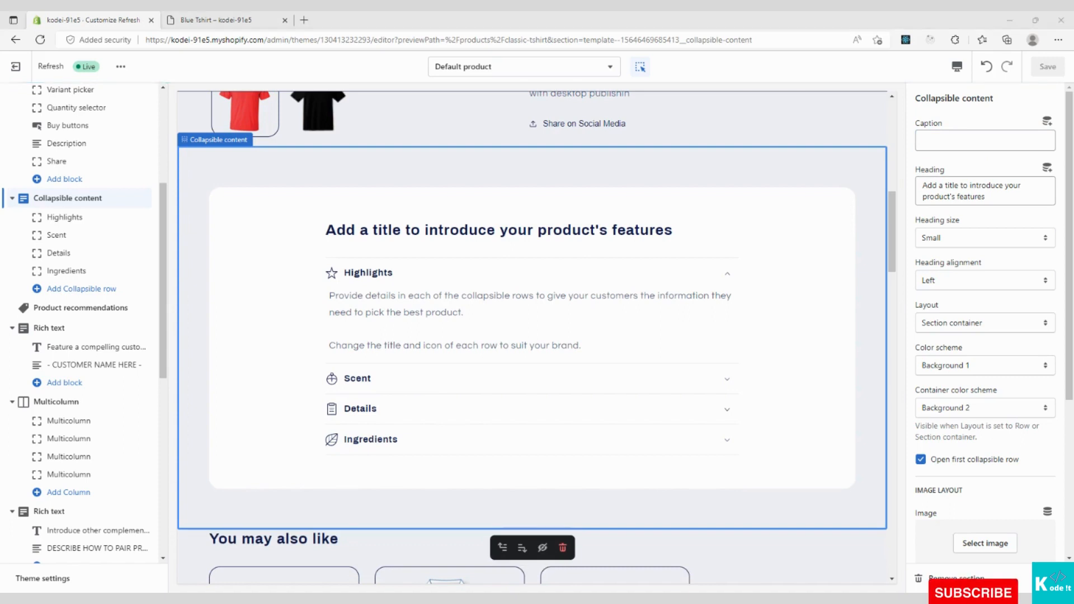
- Replace the Collapsible content section's heading with "Product which you can trust"
{"action": "double_click", "coordinate": [971, 196]}
{"action": "key", "text": "ctrl+a"}
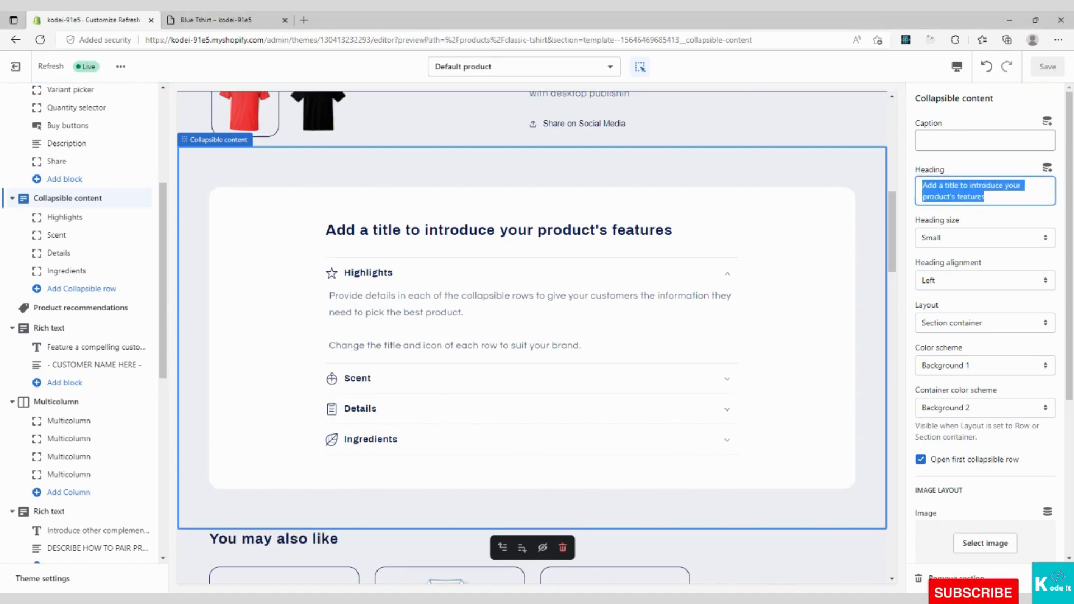
{"action": "type", "text": "Product "}
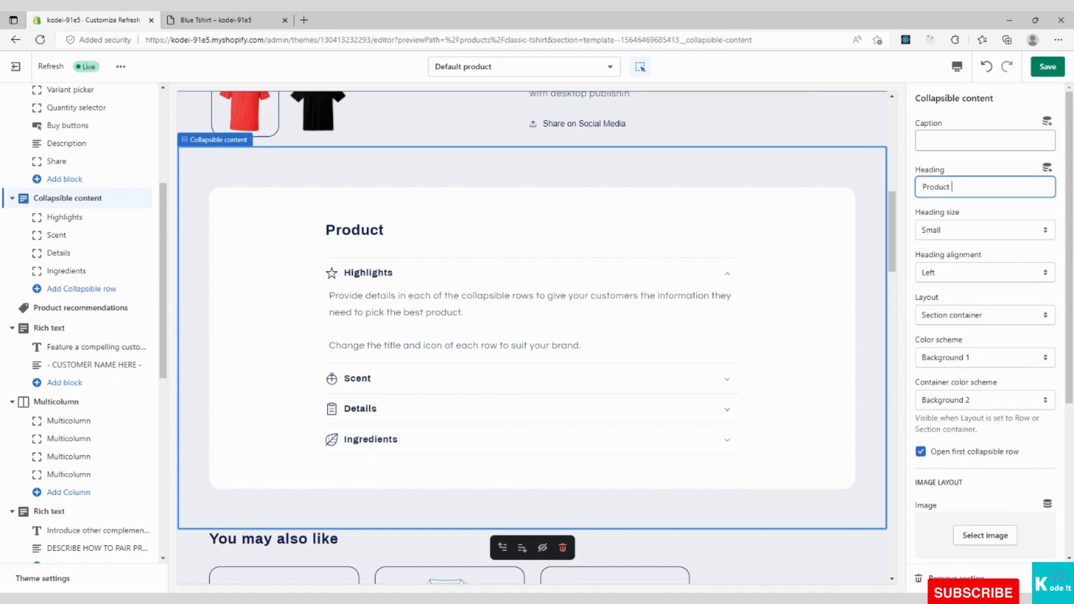
{"action": "type", "text": "which"}
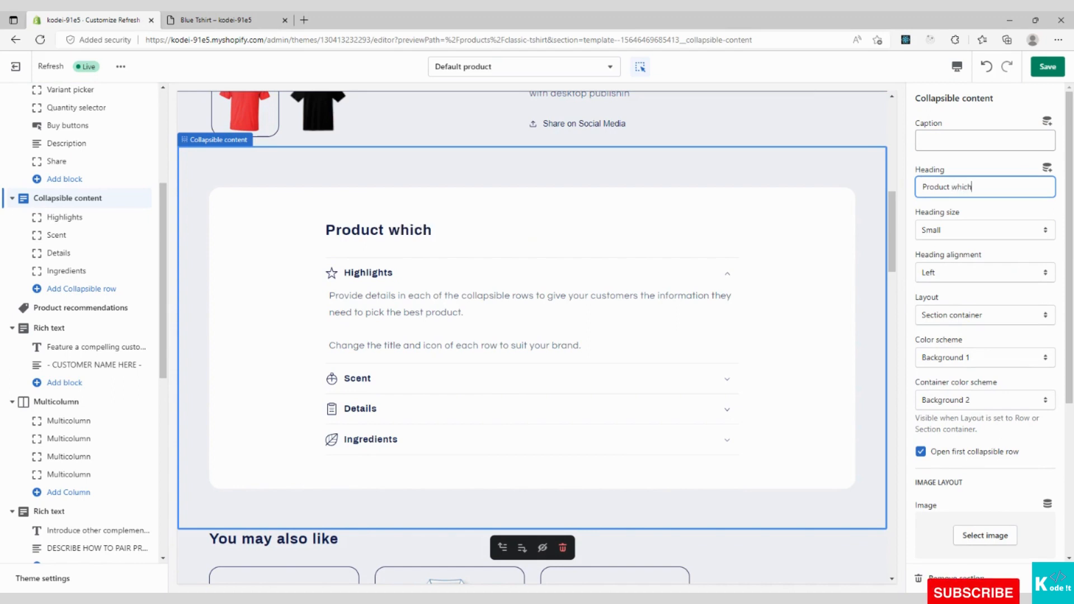
{"action": "type", "text": " you can trust"}
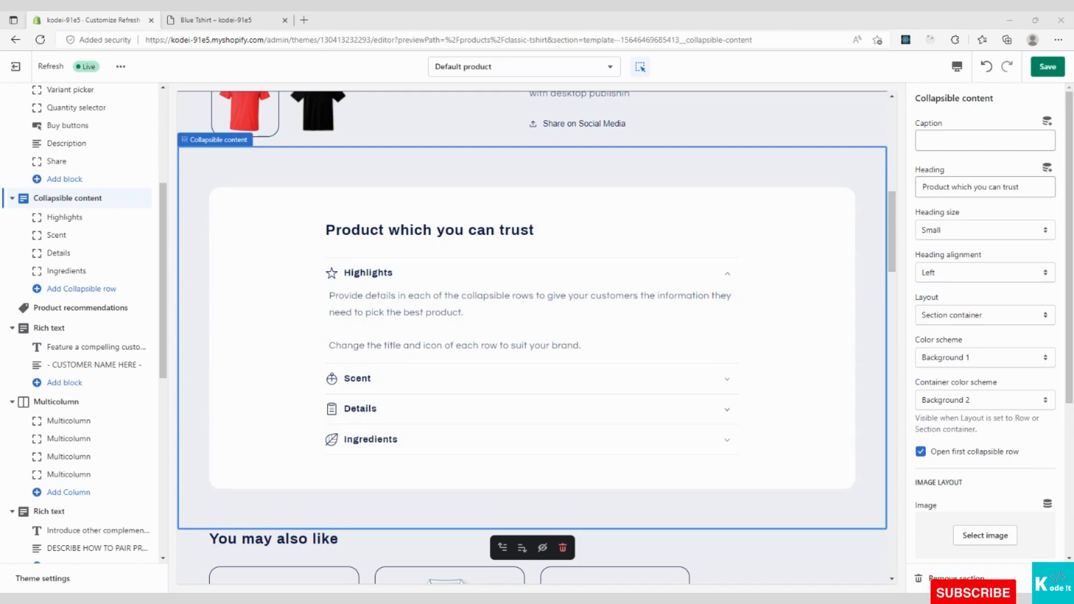
- Set the section's heading alignment to Center and its layout to Row container
{"action": "left_click", "coordinate": [951, 274]}
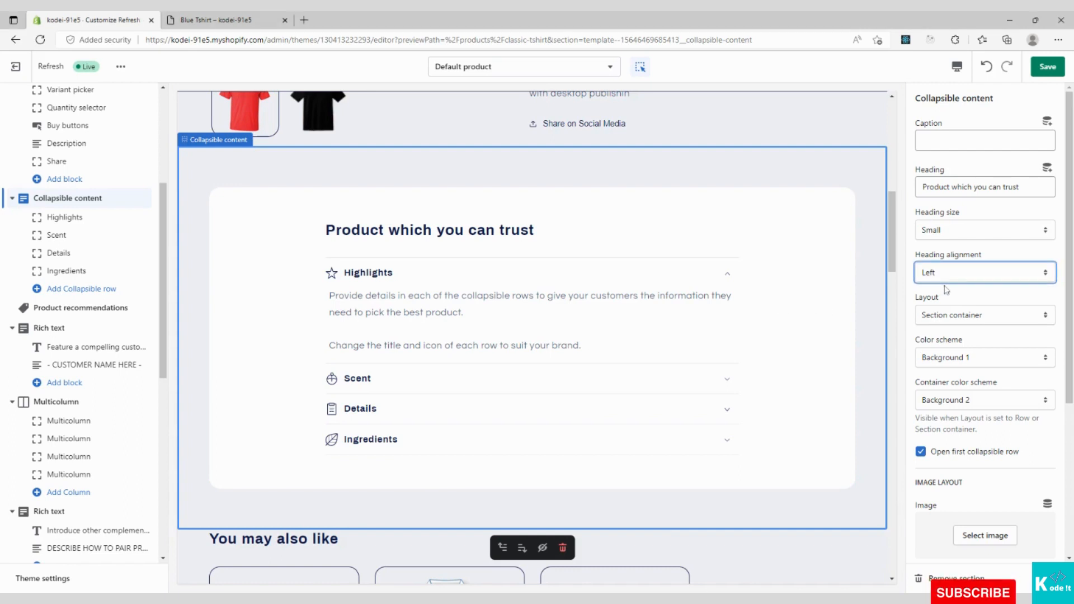
{"action": "key", "text": "Down"}
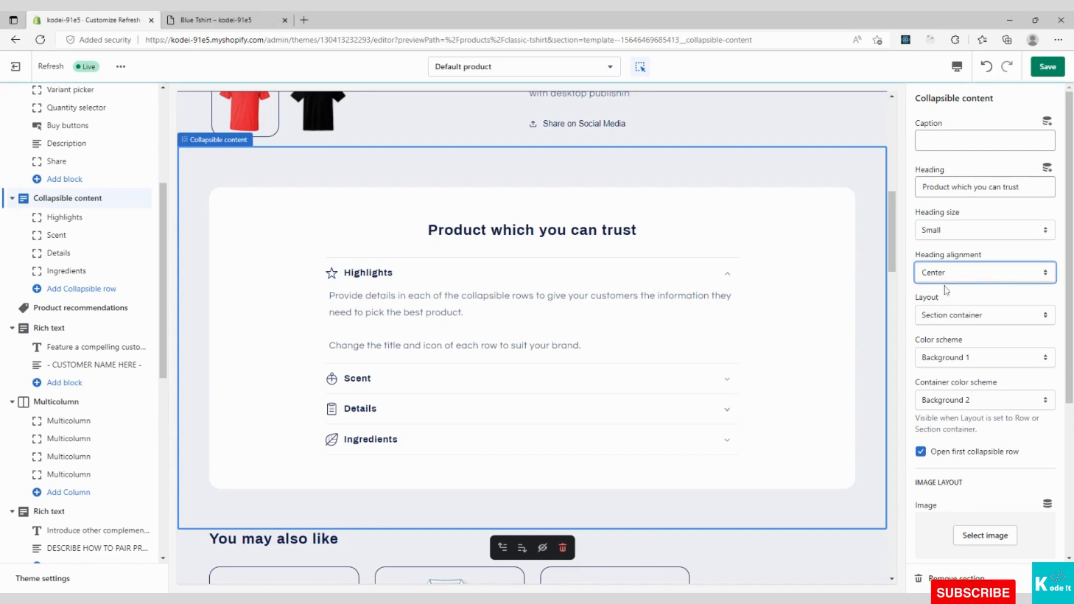
{"action": "left_click", "coordinate": [921, 246]}
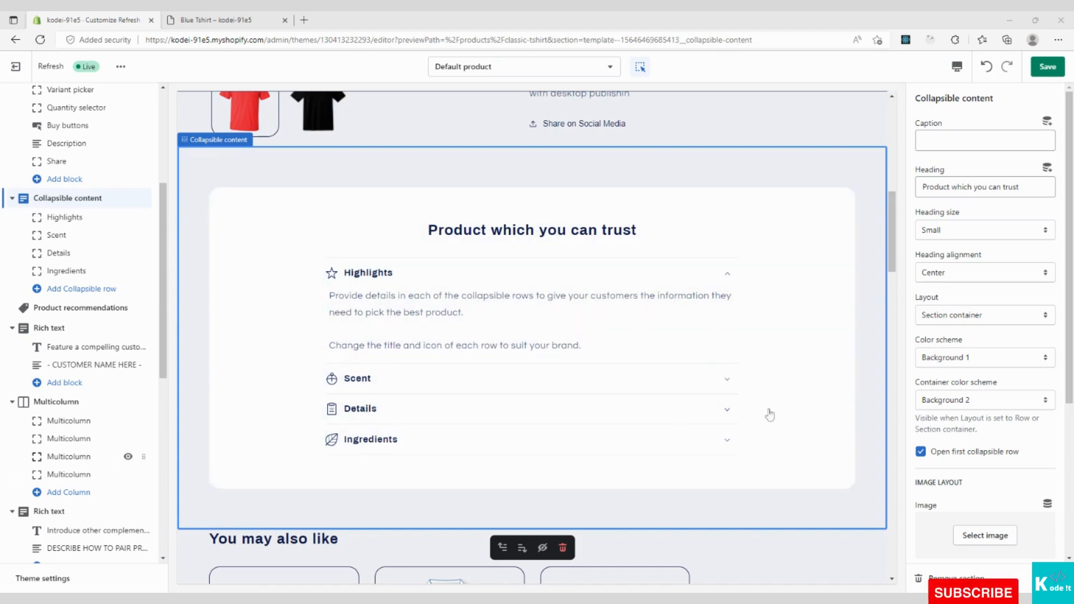
{"action": "left_click", "coordinate": [939, 319]}
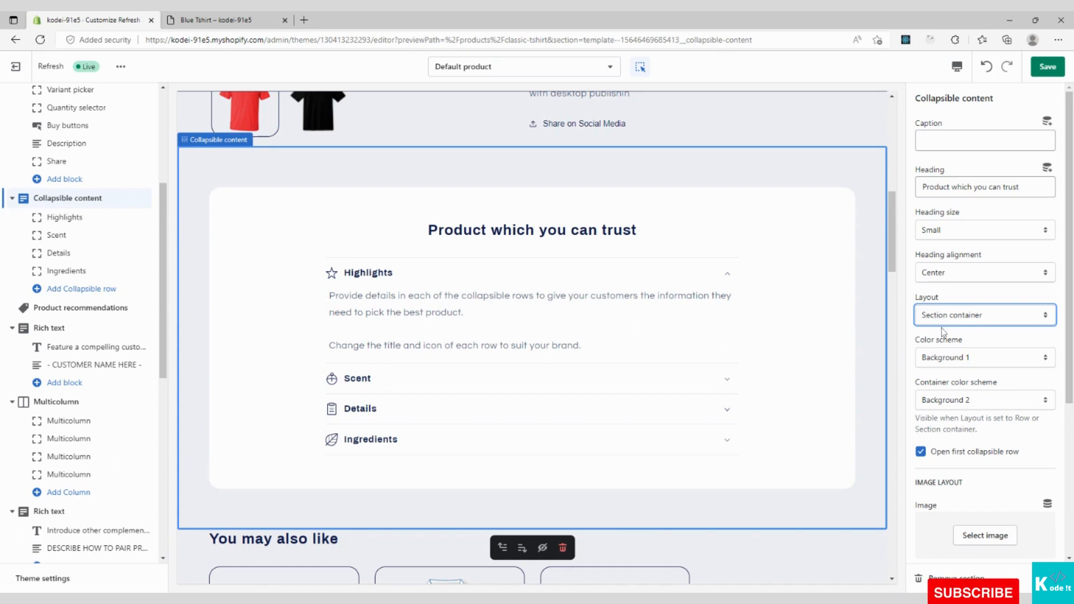
{"action": "key", "text": "Up"}
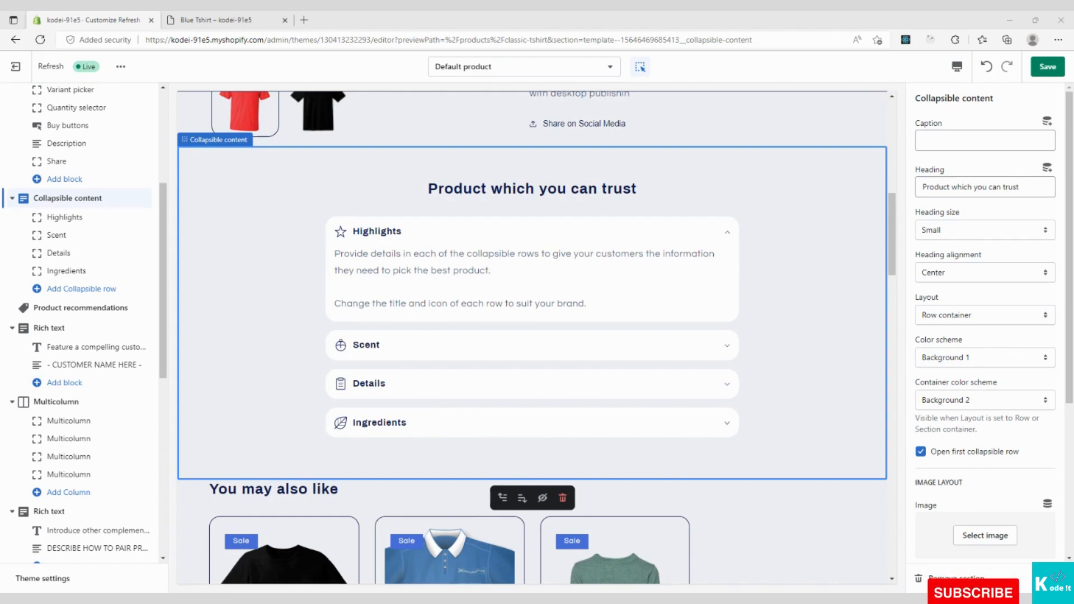
- Try the Accent 1, Accent 2 and Background 2 color schemes on the section, and restore Background 1
{"action": "left_click", "coordinate": [945, 357]}
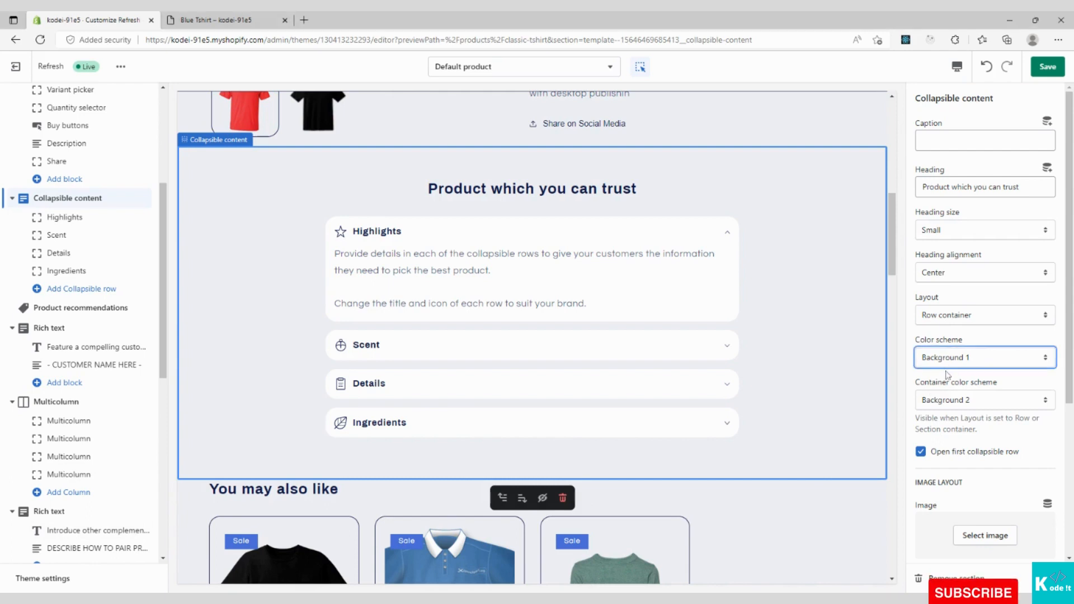
{"action": "left_click", "coordinate": [944, 373]}
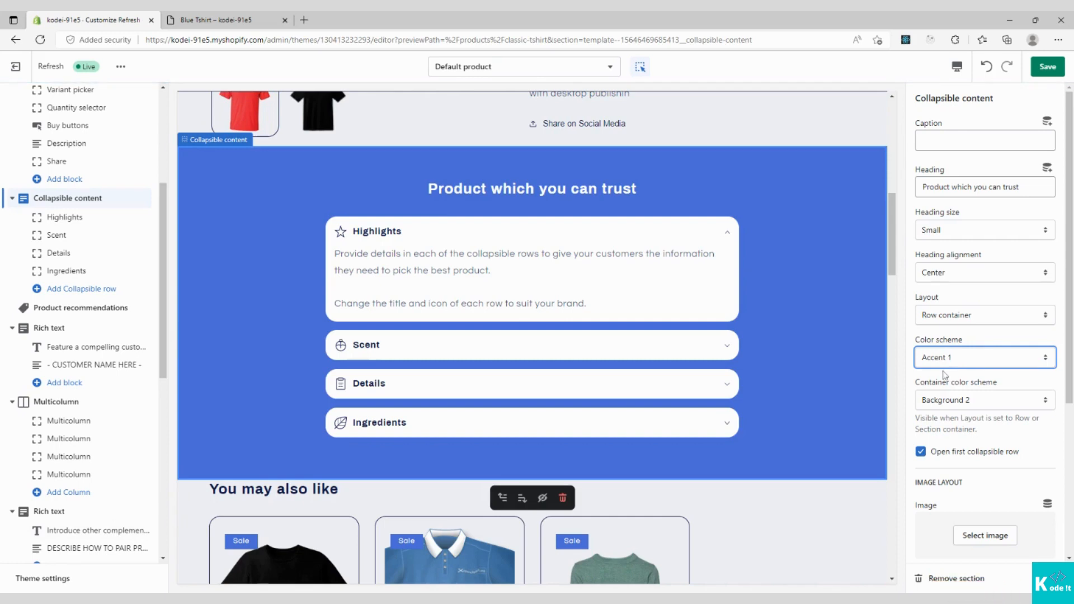
{"action": "key", "text": "Down"}
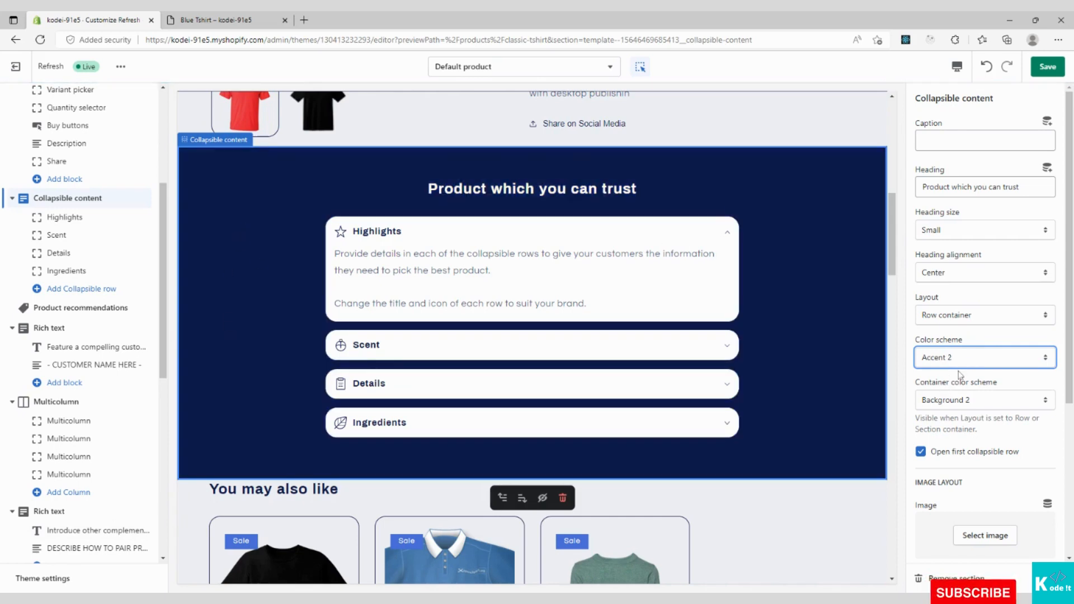
{"action": "left_click", "coordinate": [951, 407]}
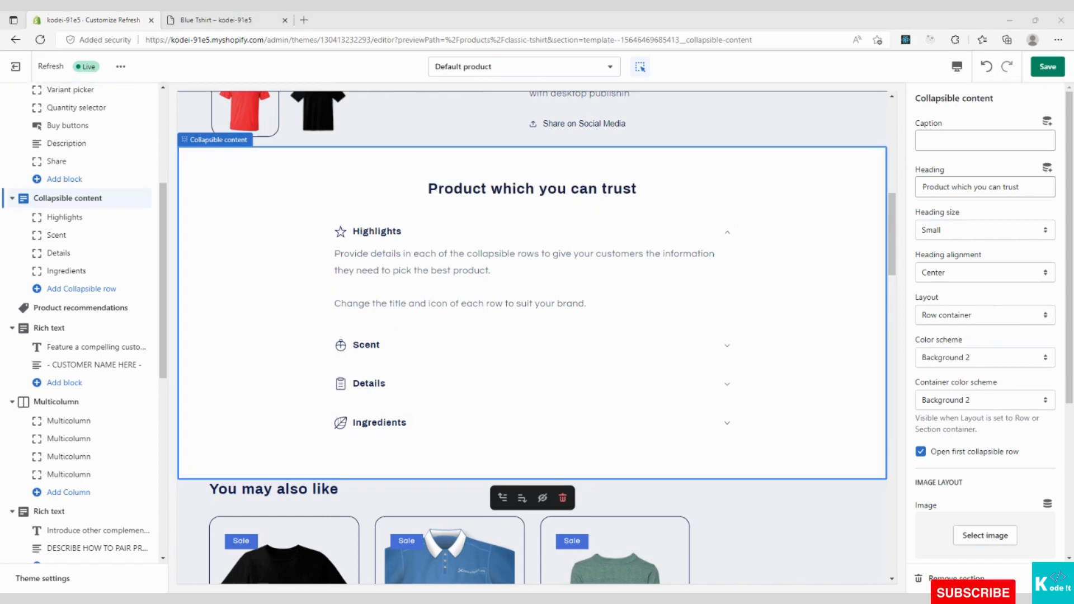
{"action": "left_click", "coordinate": [956, 358]}
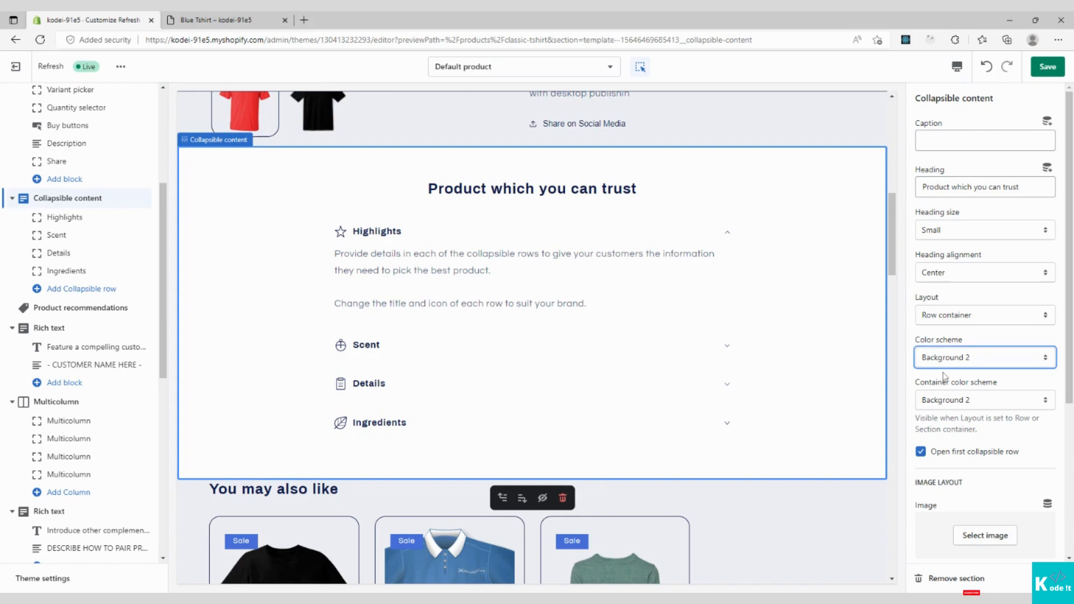
{"action": "left_click", "coordinate": [940, 399]}
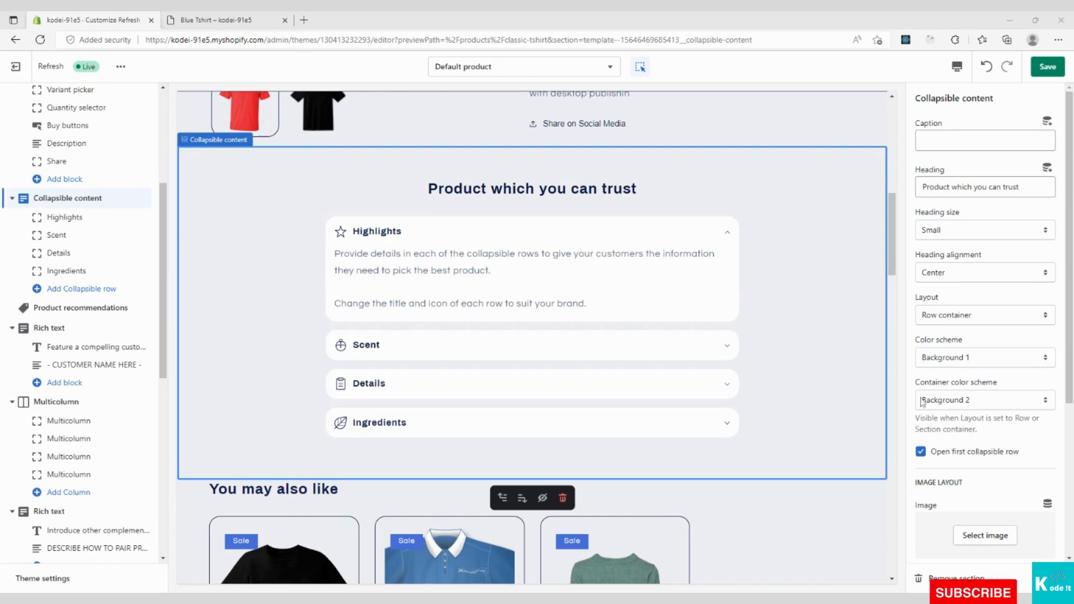
- Set the container color scheme of the collapsible rows to Accent 1
{"action": "left_click", "coordinate": [939, 404]}
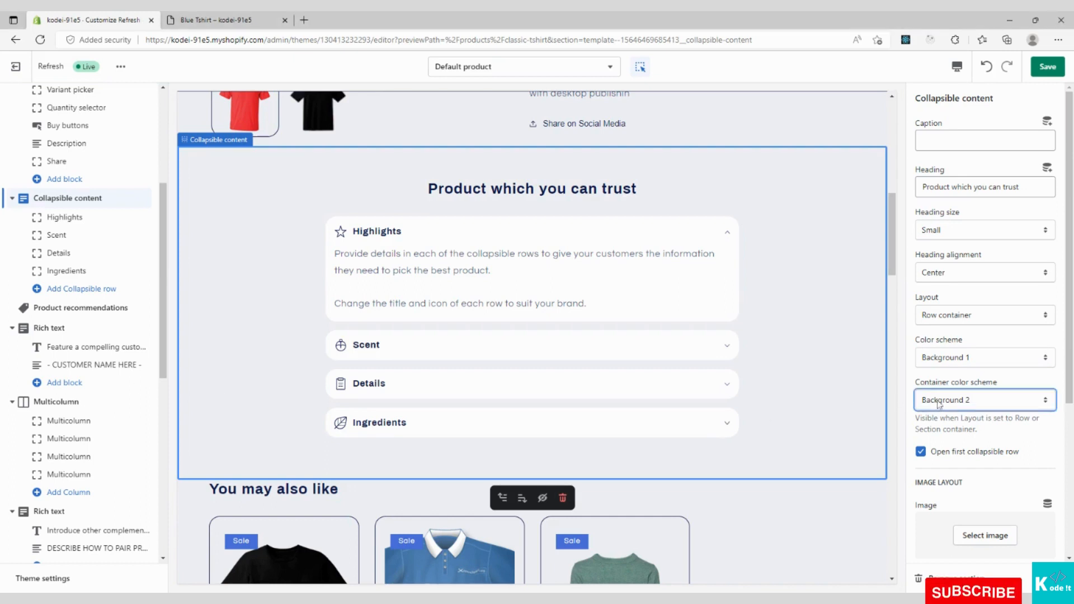
{"action": "left_click", "coordinate": [935, 420]}
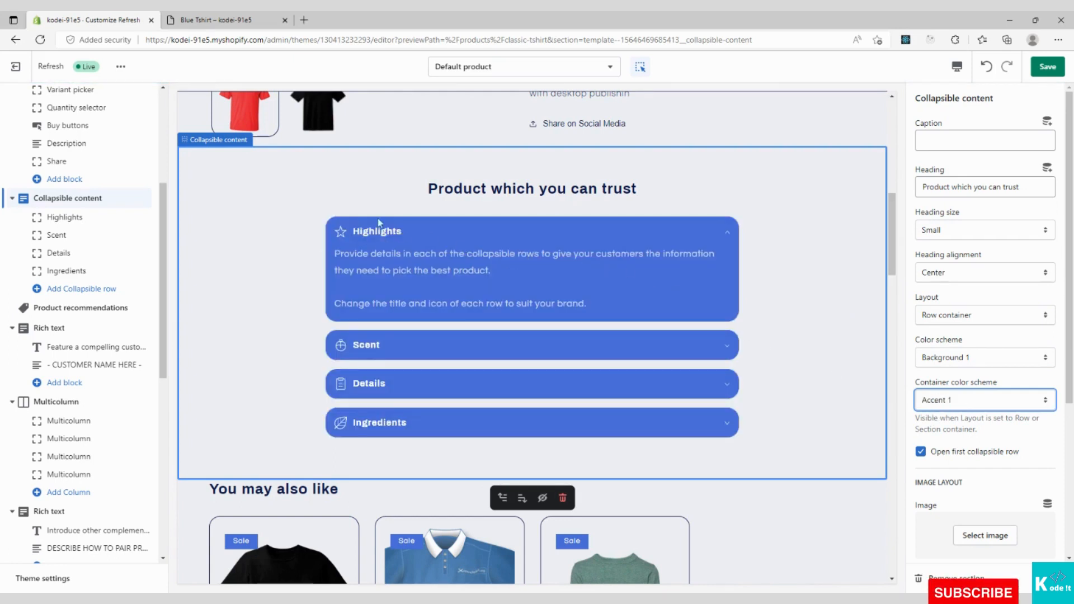
- Set the container color scheme of the collapsible rows to Background 2 and save the template
{"action": "left_click", "coordinate": [956, 400]}
{"action": "left_click", "coordinate": [960, 451]}
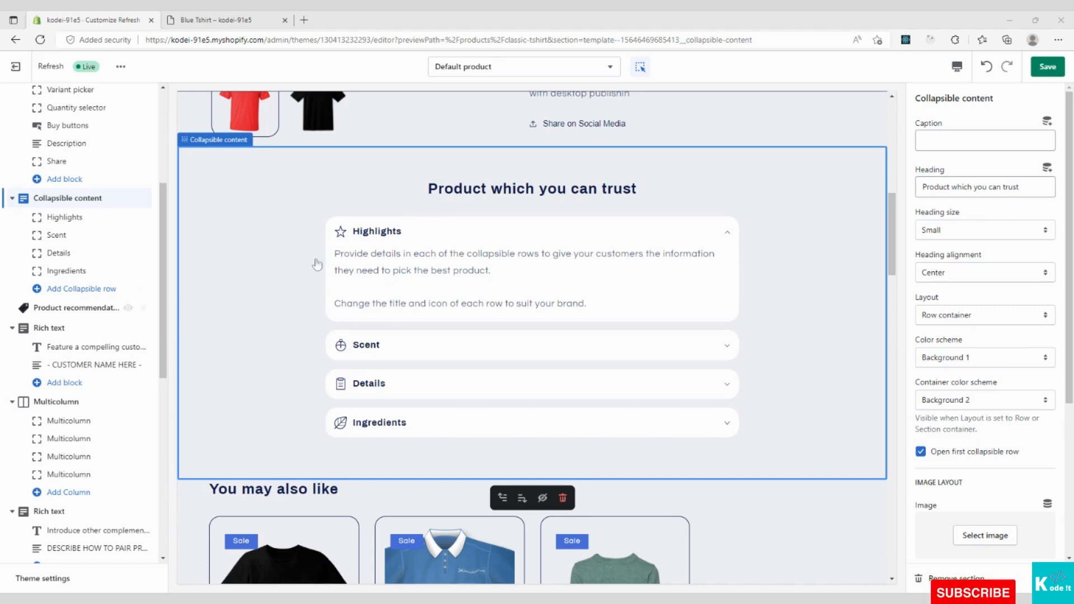
{"action": "left_click", "coordinate": [1043, 68]}
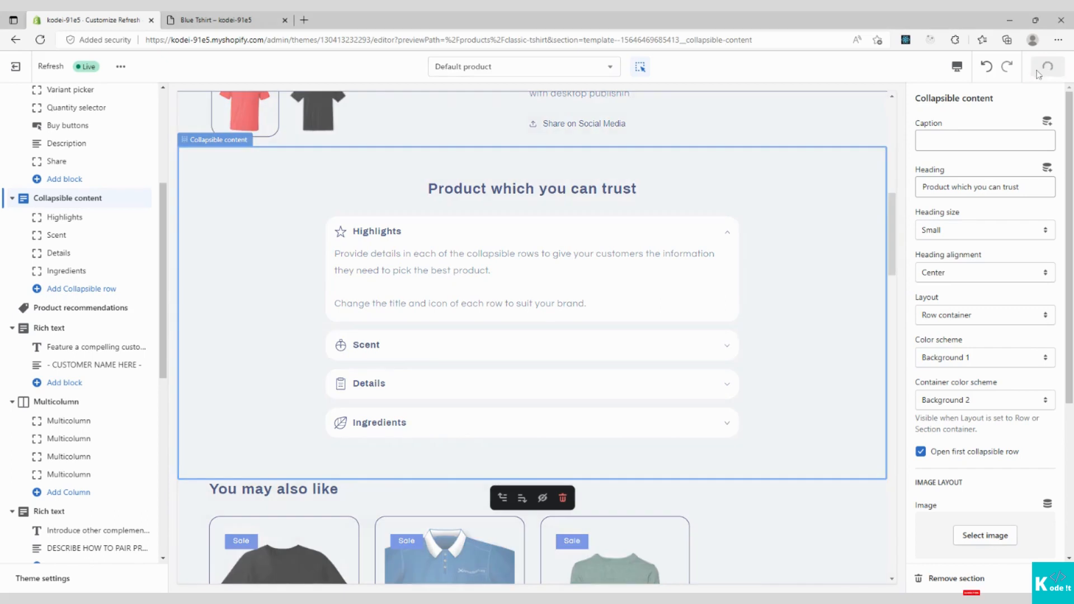
- Reload the Blue Tshirt storefront page to examine the saved Collapsible content section
{"action": "left_click", "coordinate": [212, 17]}
{"action": "left_click", "coordinate": [122, 20]}
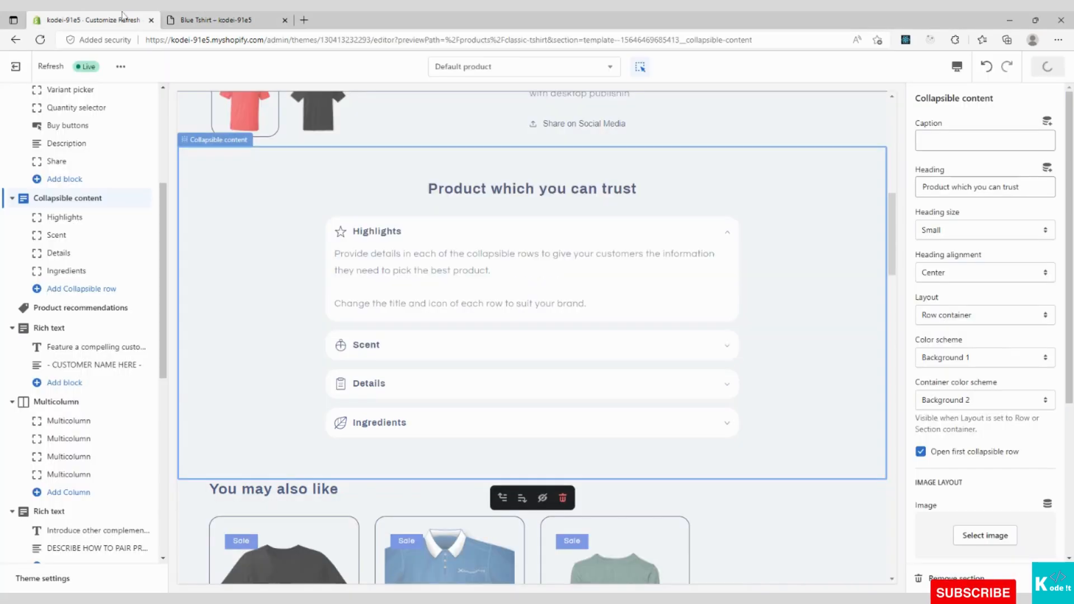
{"action": "left_click", "coordinate": [215, 19]}
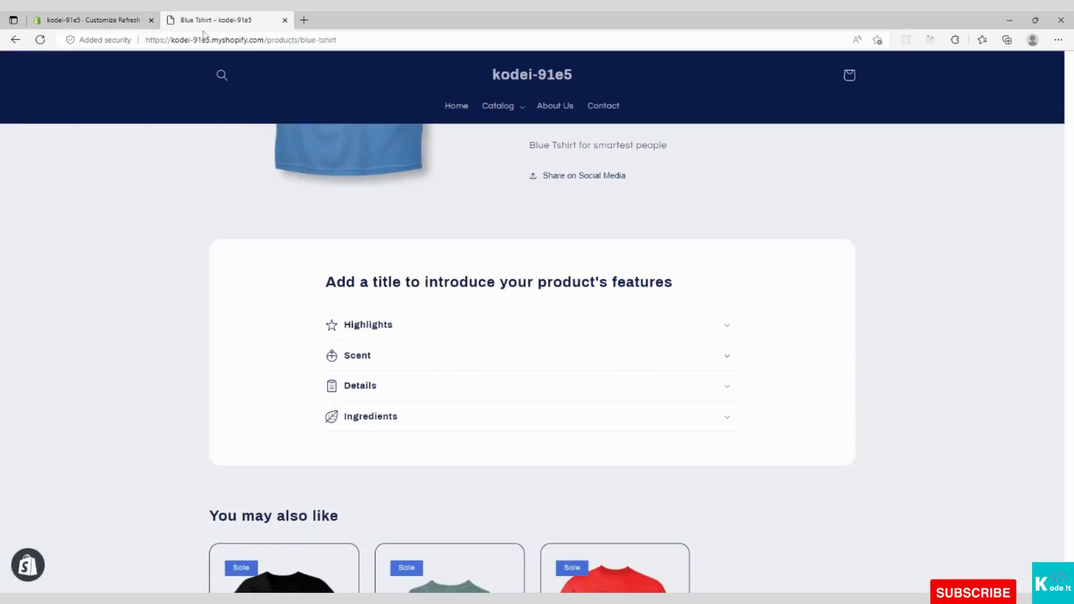
{"action": "left_click", "coordinate": [40, 39]}
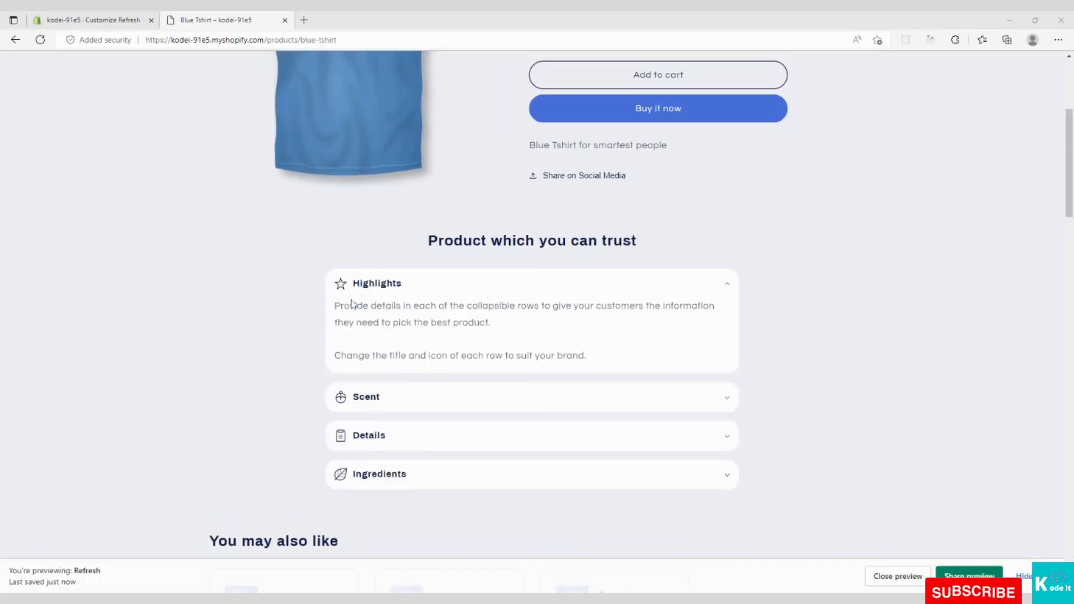
- In the theme editor, turn off Open first collapsible row, save, and check the reloaded Blue Tshirt page
{"action": "left_click", "coordinate": [136, 22]}
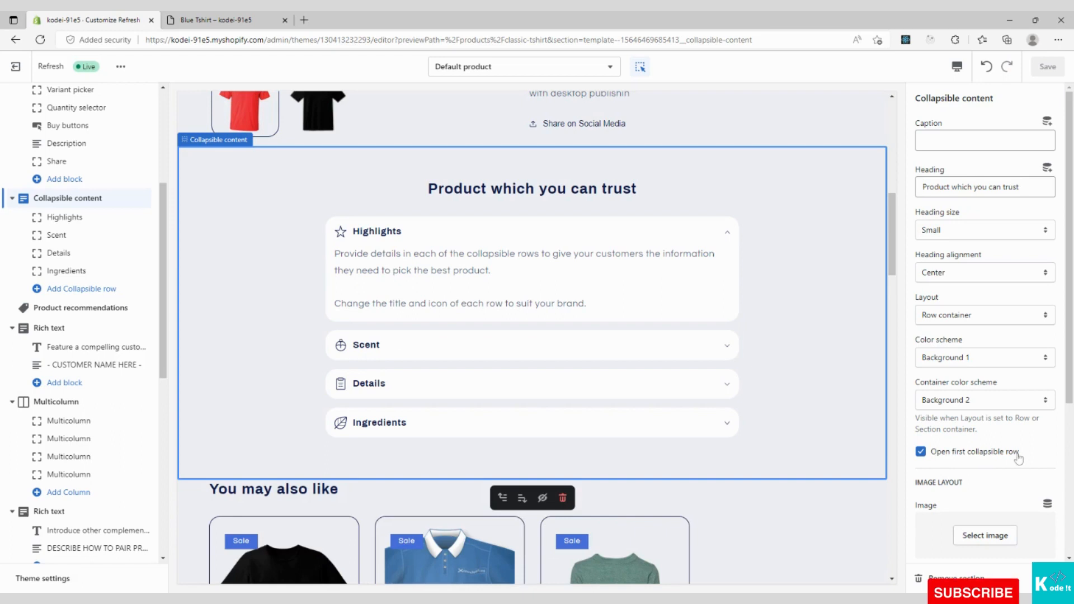
{"action": "left_click", "coordinate": [921, 453]}
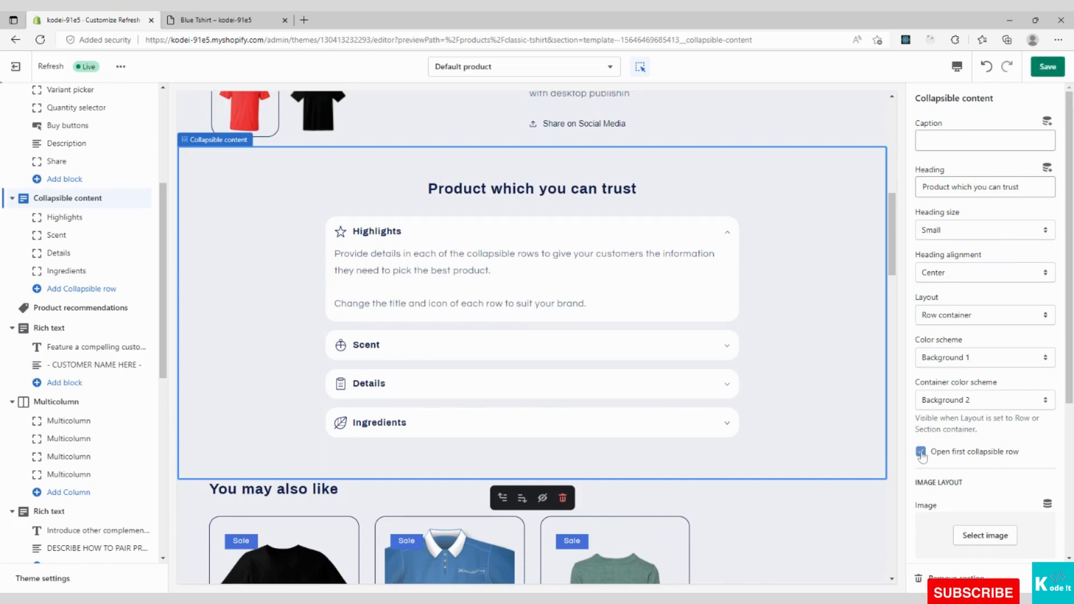
{"action": "left_click", "coordinate": [1048, 67]}
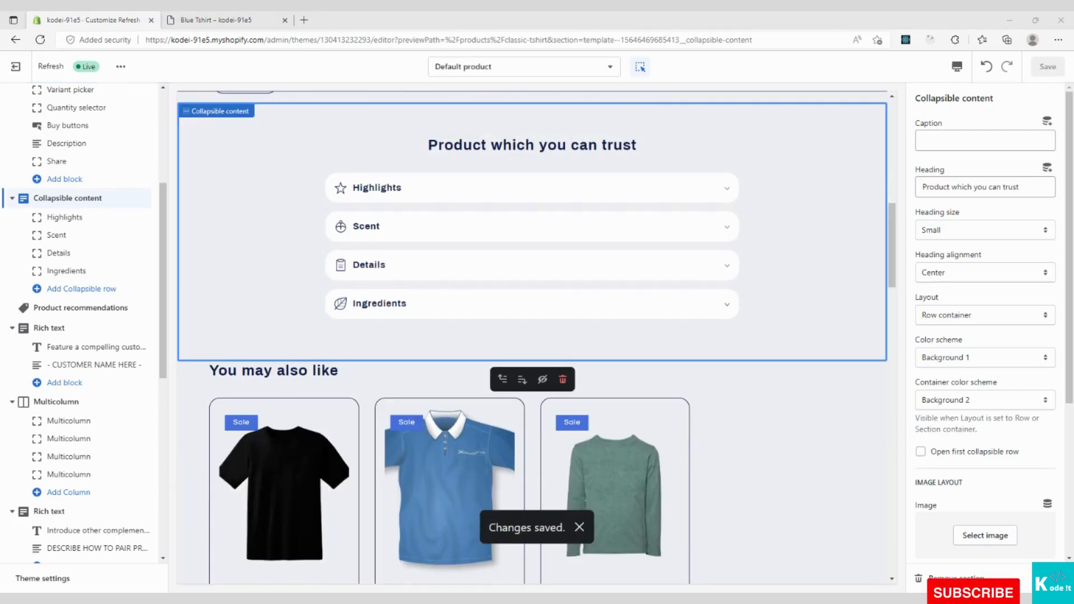
{"action": "left_click", "coordinate": [235, 18]}
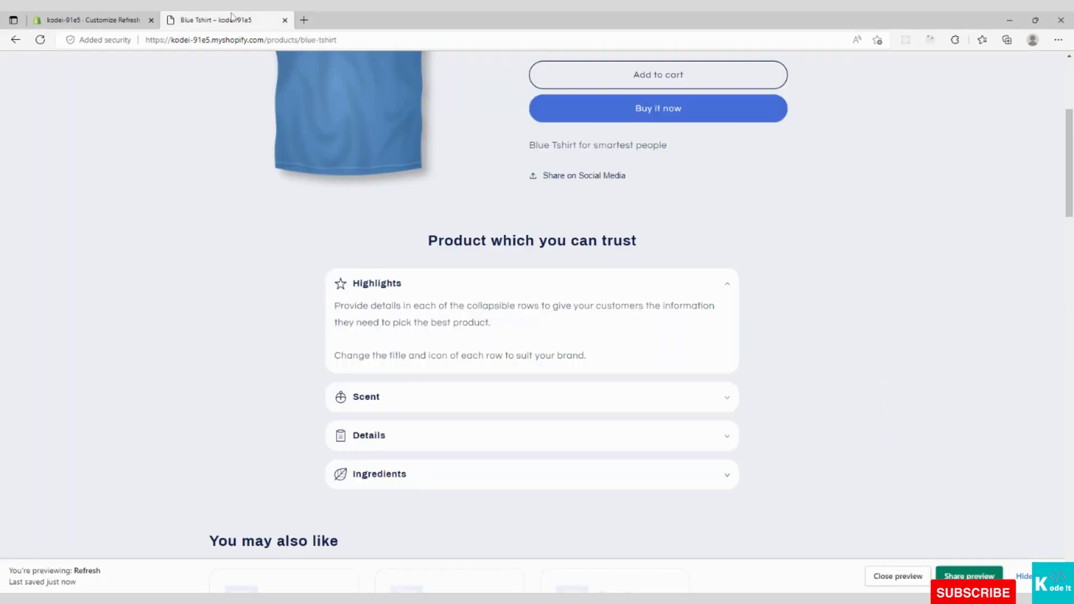
{"action": "left_click", "coordinate": [41, 40]}
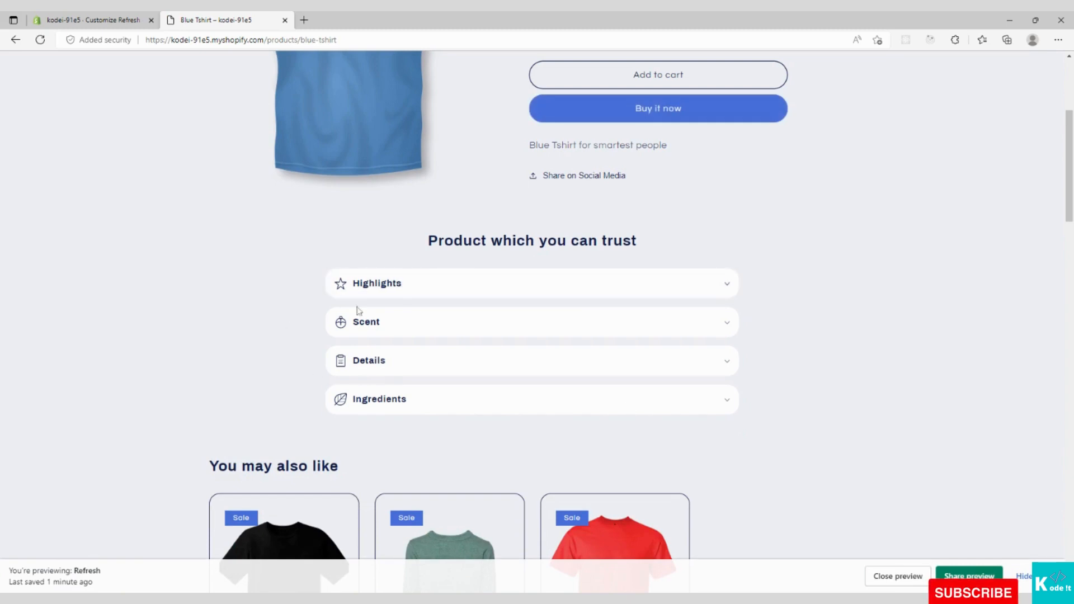
- Return to the theme editor, turn Open first collapsible row back on, and save
{"action": "left_click", "coordinate": [90, 19]}
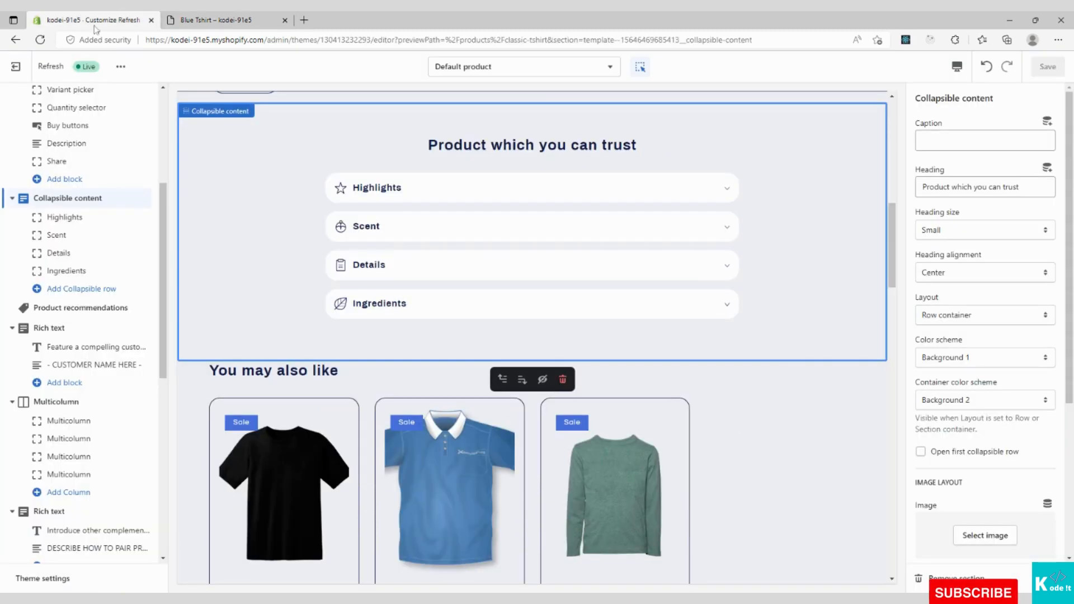
{"action": "left_click", "coordinate": [947, 458]}
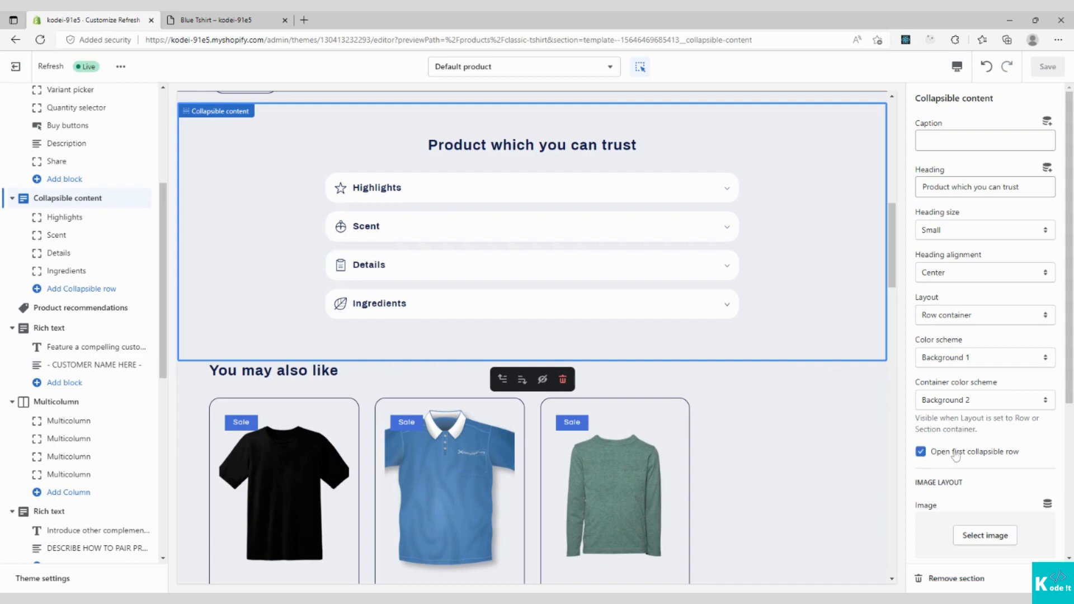
{"action": "left_click", "coordinate": [1048, 67]}
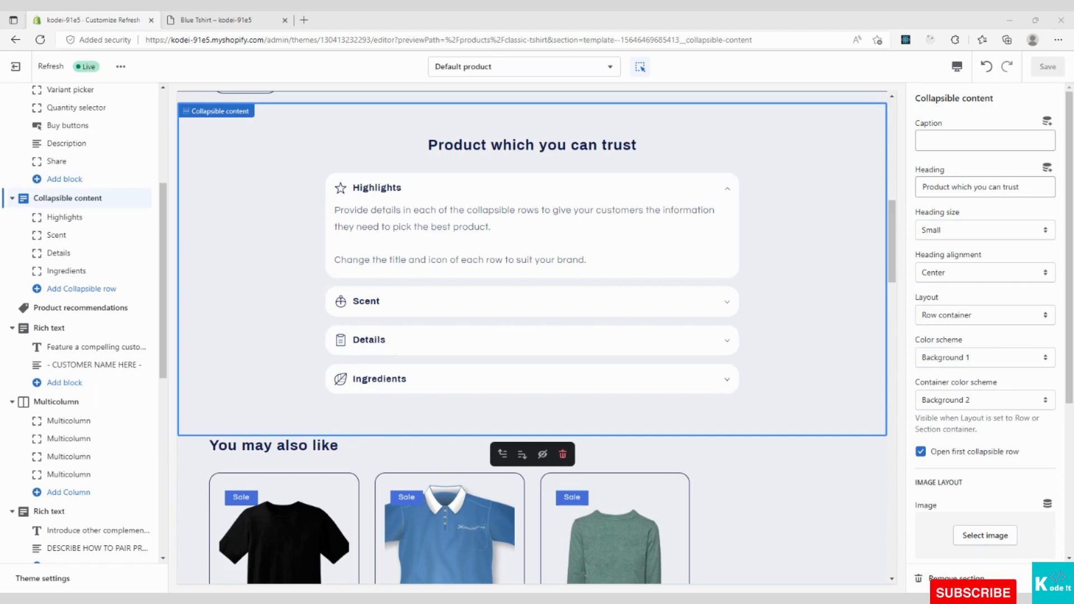
- Set the Collapsible content section's top and bottom padding to 28 px each and save
{"action": "scroll", "coordinate": [985, 324], "scroll_direction": "down", "scroll_amount": 4}
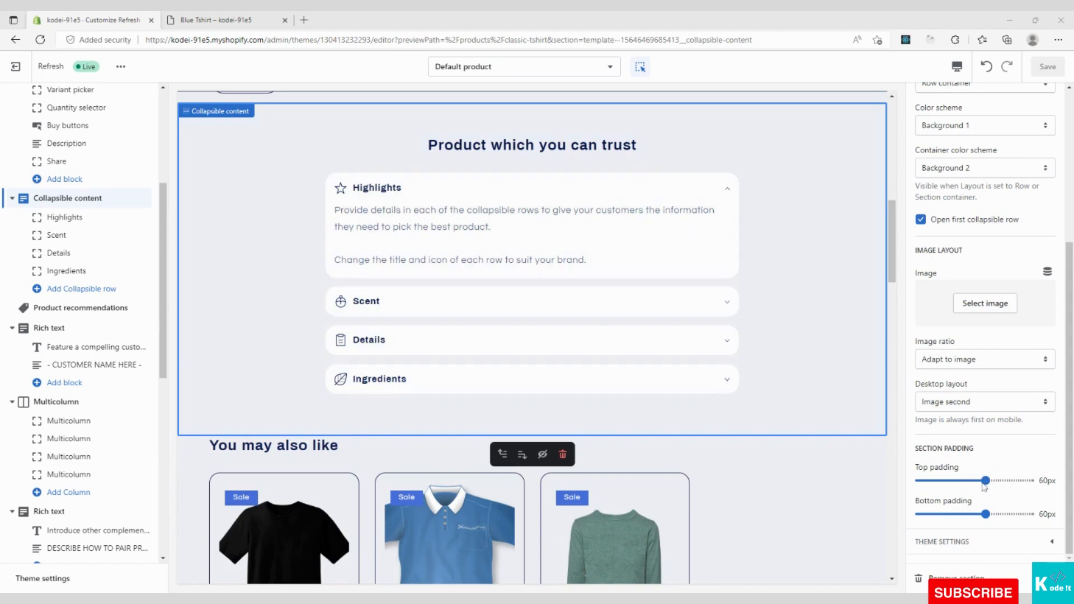
{"action": "left_click_drag", "start_coordinate": [957, 482], "coordinate": [950, 480]}
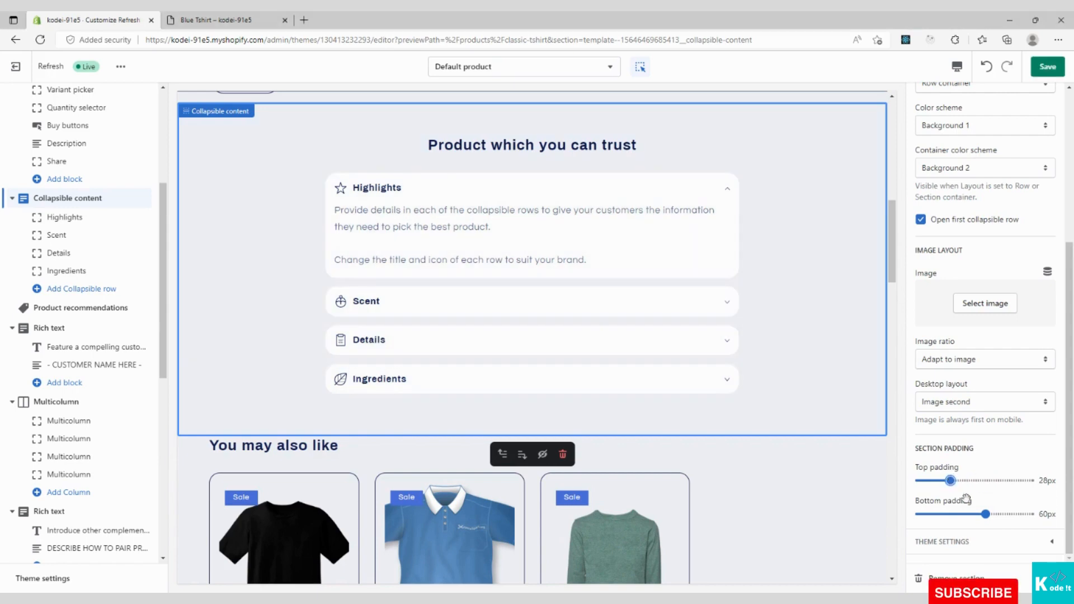
{"action": "left_click_drag", "start_coordinate": [985, 515], "coordinate": [955, 514]}
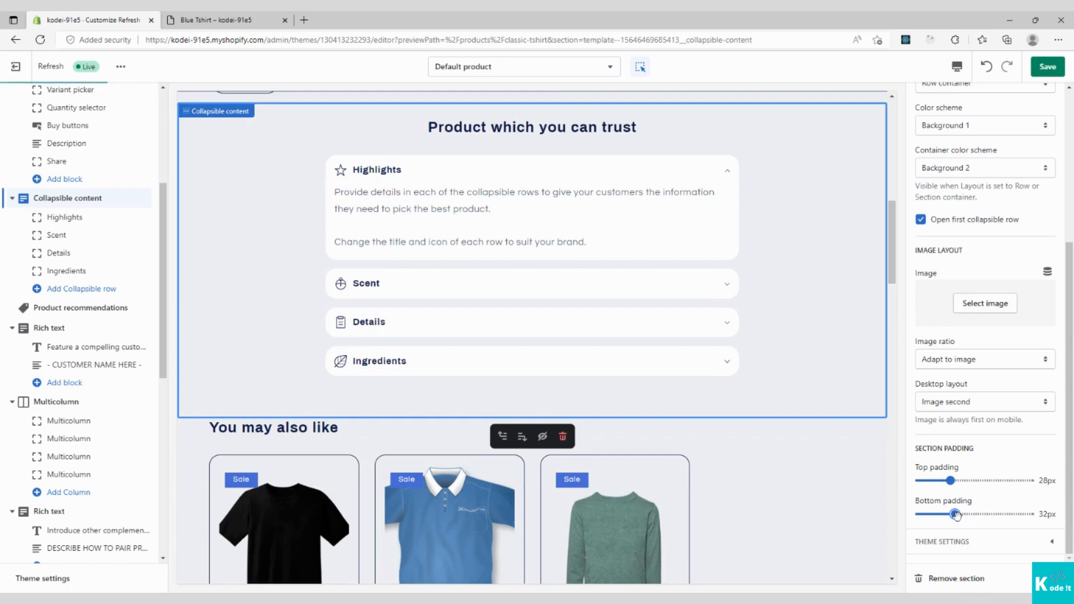
{"action": "left_click_drag", "start_coordinate": [955, 515], "coordinate": [950, 514]}
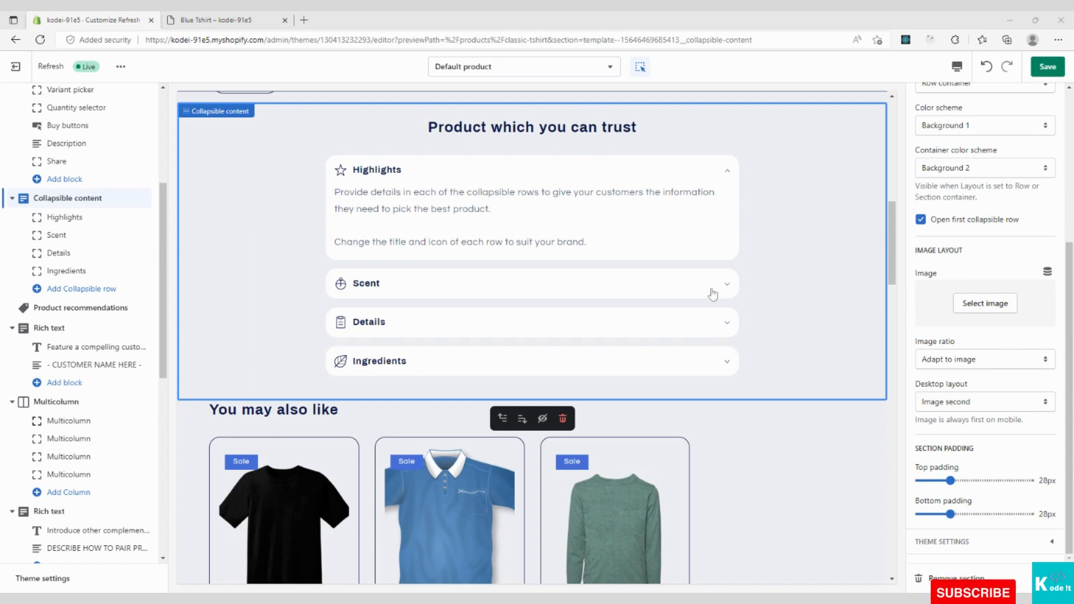
{"action": "left_click", "coordinate": [1055, 68]}
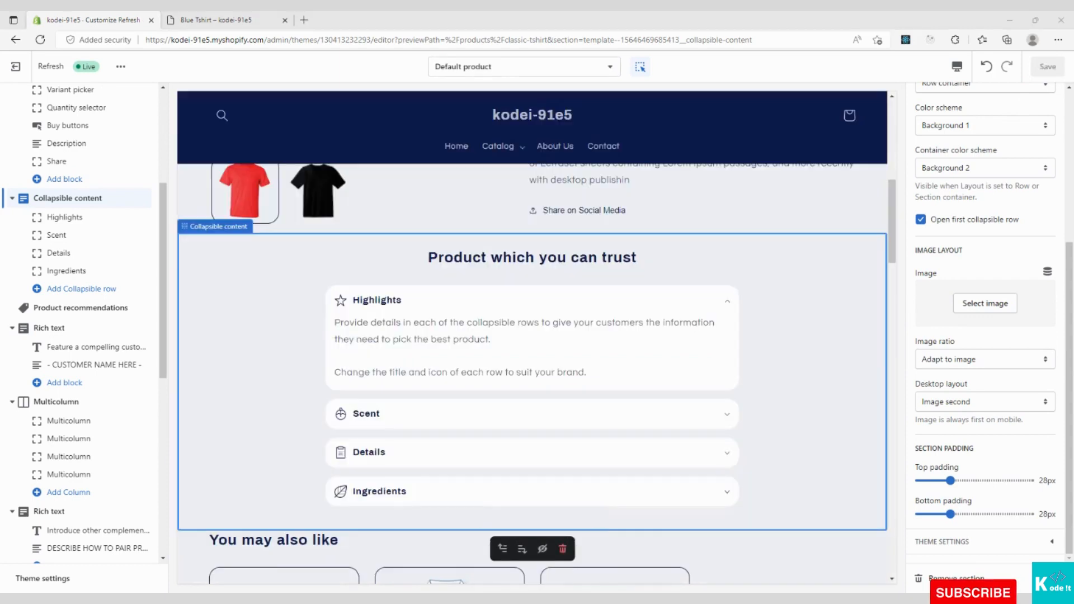
- Change the Highlights row's heading to "Best Qaulity" and its icon to Shirt
{"action": "left_click", "coordinate": [62, 217]}
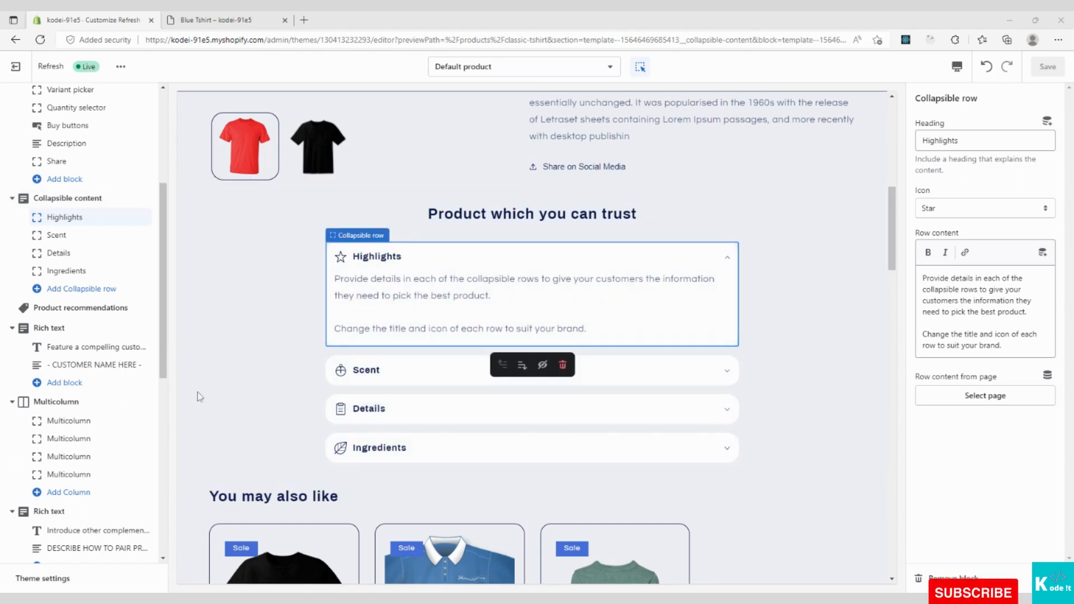
{"action": "left_click", "coordinate": [959, 140]}
{"action": "key", "text": "ctrl+a"}
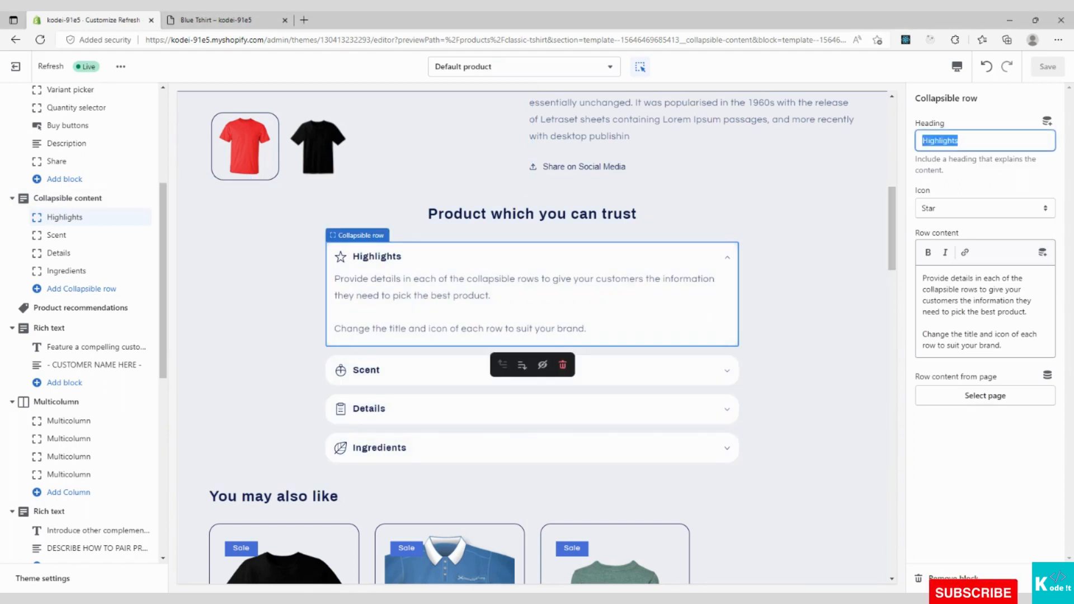
{"action": "type", "text": "Best"}
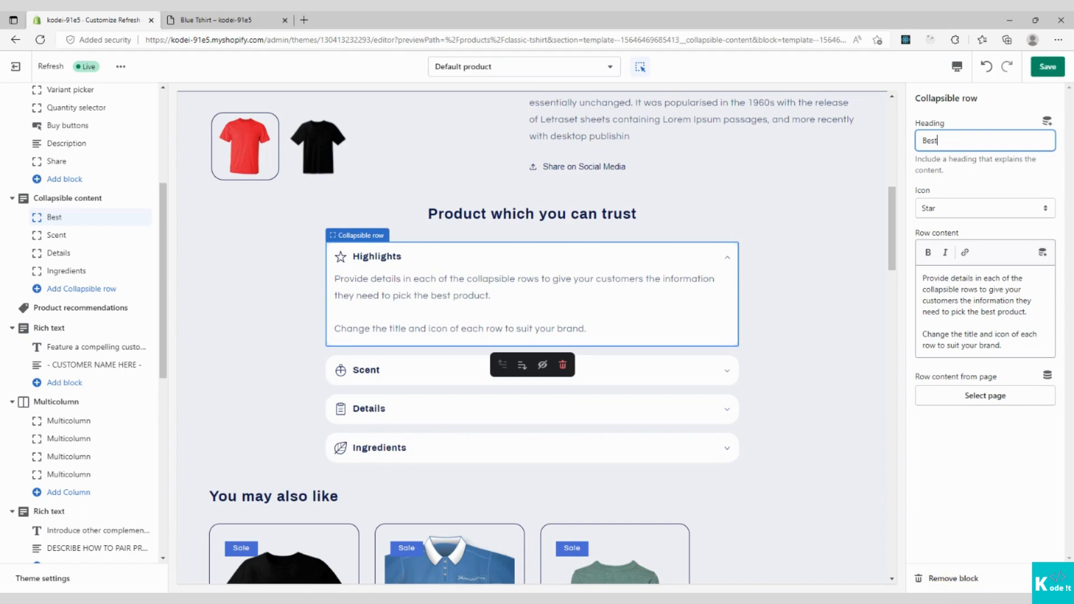
{"action": "type", "text": " Qaulity"}
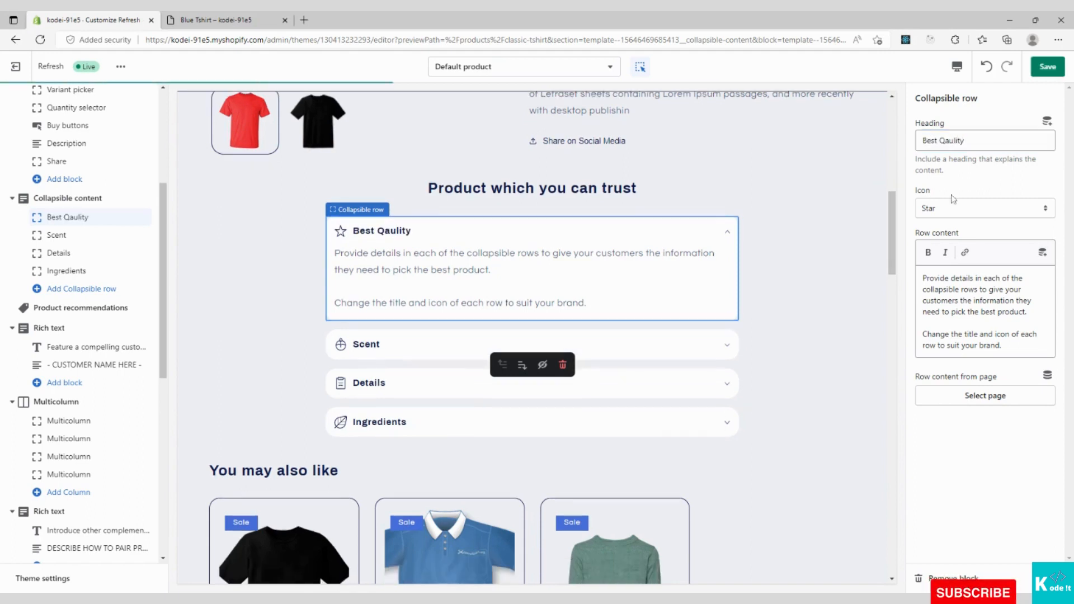
{"action": "left_click", "coordinate": [942, 209]}
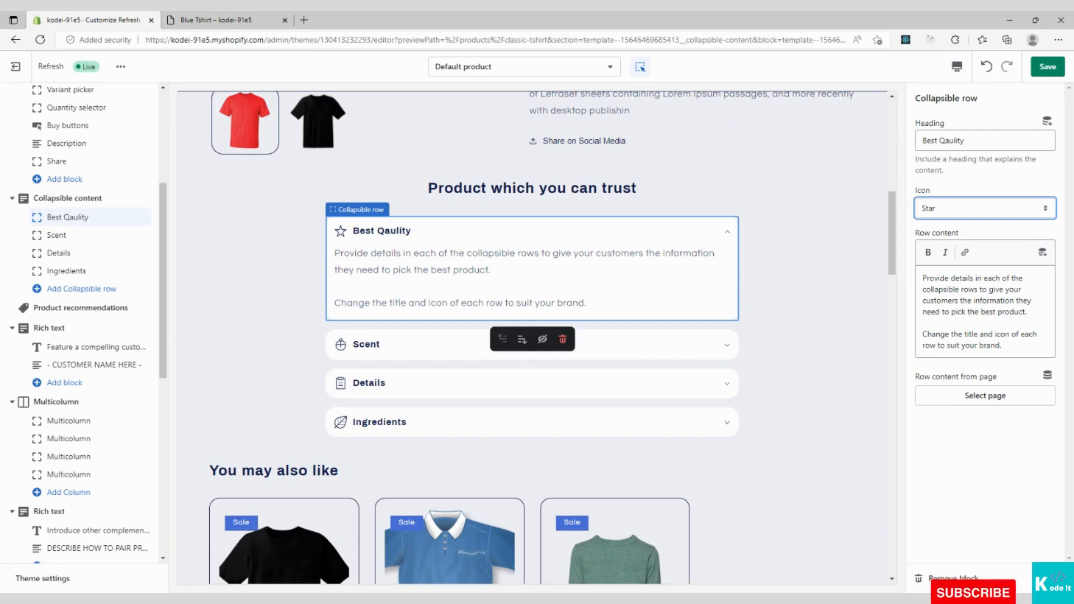
{"action": "left_click", "coordinate": [945, 280]}
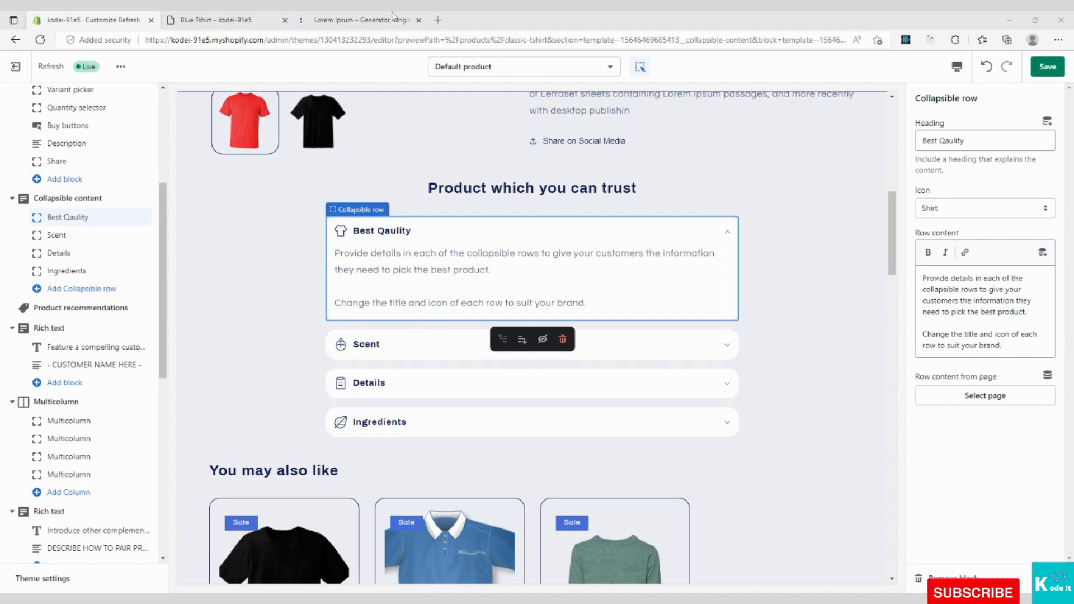
- Replace the first collapsible row's content with the generator paragraph "Lorem ipsum dolor sit amet…" copied from the loremipsum.io page
{"action": "left_click", "coordinate": [369, 19]}
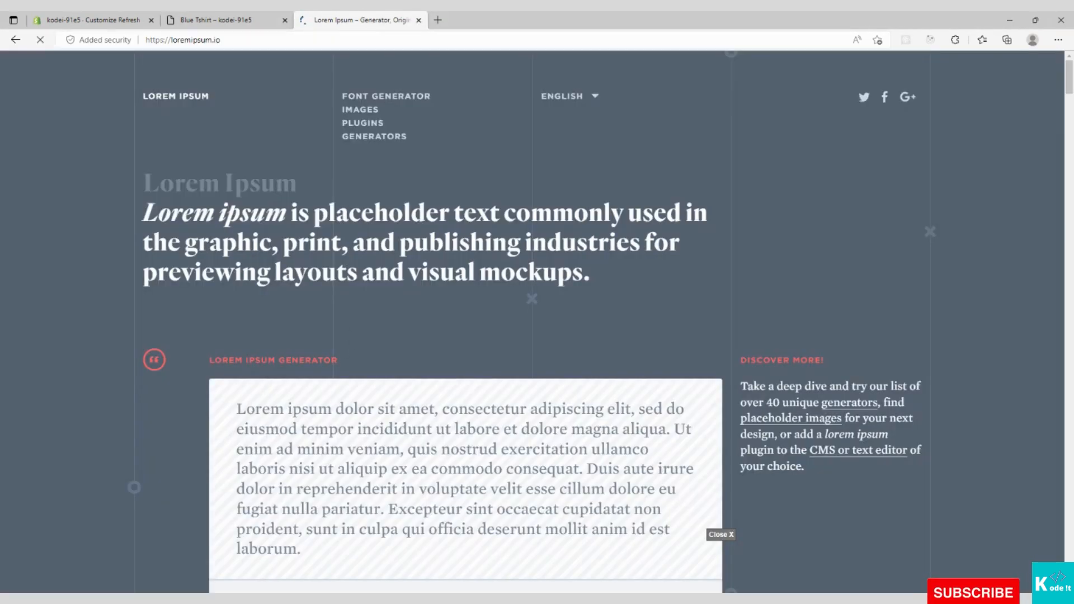
{"action": "left_click_drag", "start_coordinate": [236, 408], "coordinate": [811, 559]}
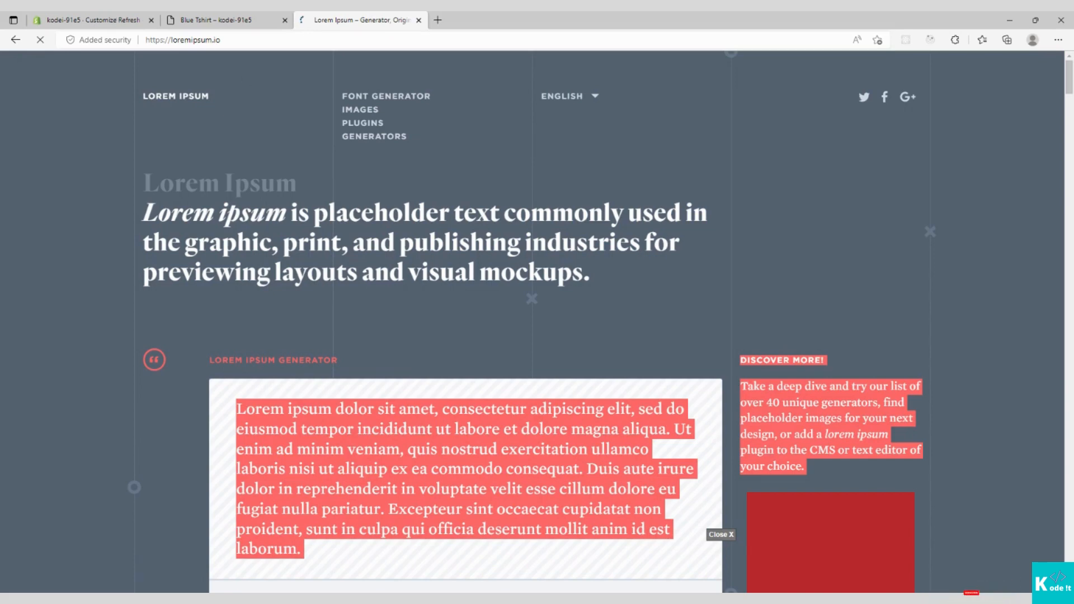
{"action": "left_click", "coordinate": [112, 20]}
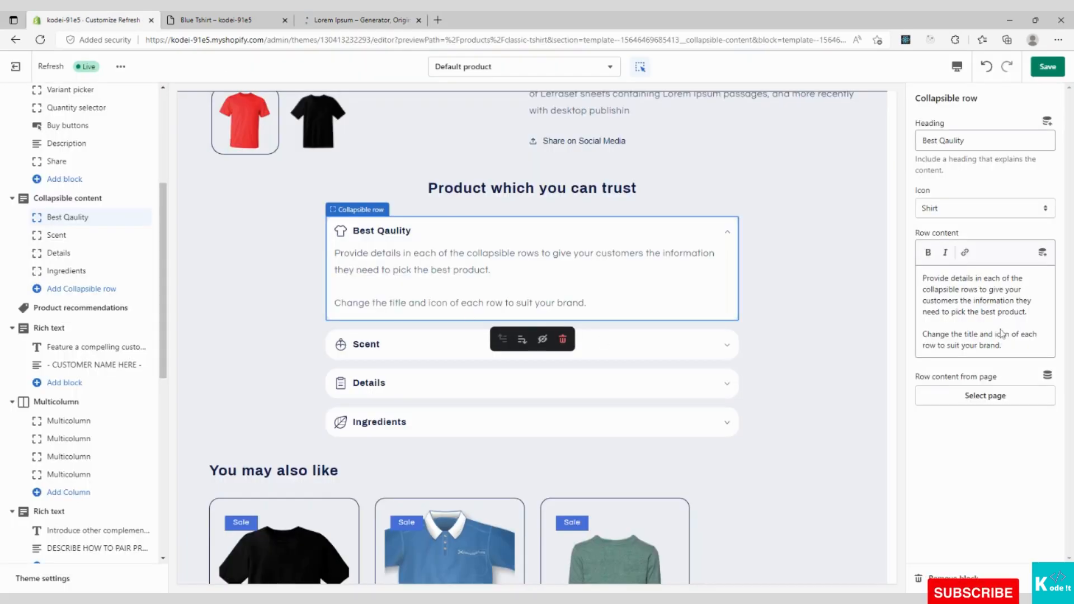
{"action": "left_click", "coordinate": [985, 312]}
{"action": "key", "text": "ctrl+a"}
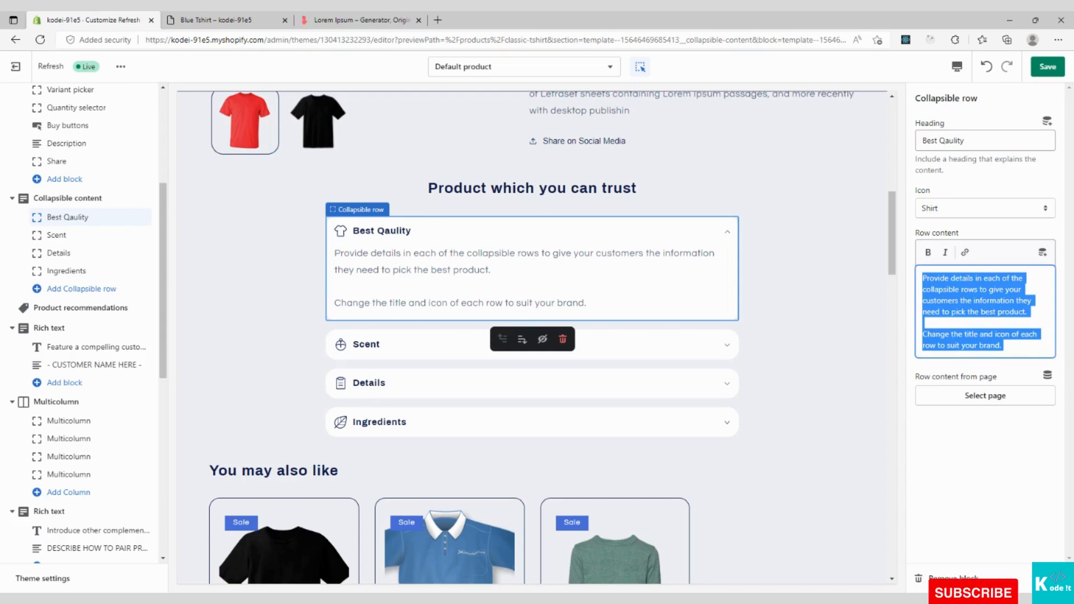
{"action": "type", "text": "Lorem ipsum dolor sit amet, consectetur adipiscing elit, sed do eiusmod tempor incididunt ut labore et dolore magna aliqua. Ut enim ad minim veniam, quis nostrud exercitation ullamco laboris nisi ut aliquip ex ea commodo consequat. Duis aute irure dolor in reprehenderit in voluptate velit esse cillum dolore eu fugiat nulla pariatur. Excepteur sint occaecat cupidatat non proident, sunt in culpa qui officia deserunt mollit anim id est laborum."}
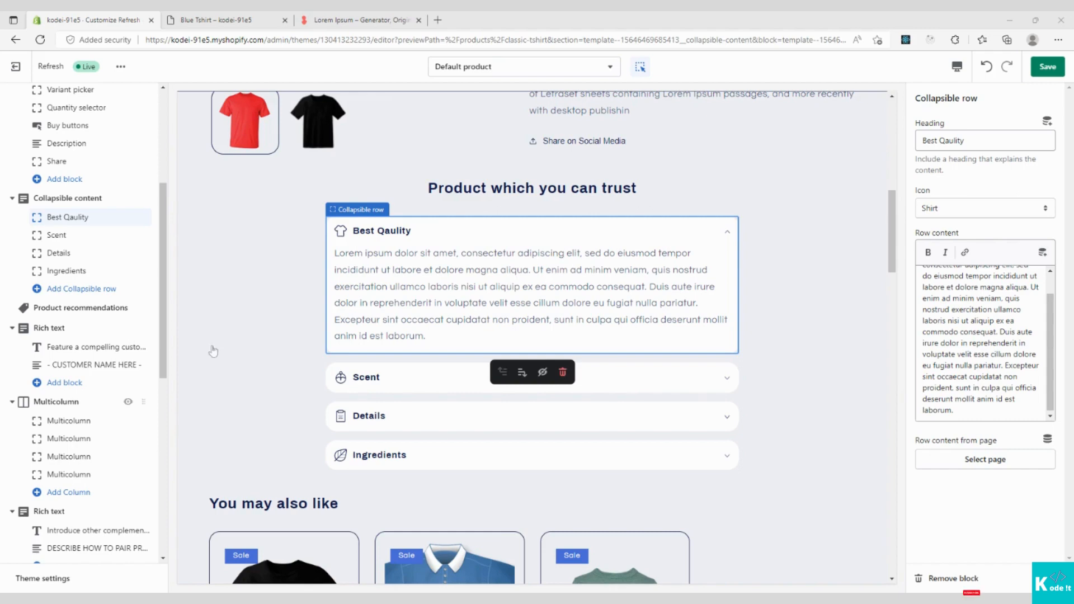
- Use the About Us page as the Scent row's content source and save the template
{"action": "left_click", "coordinate": [54, 236]}
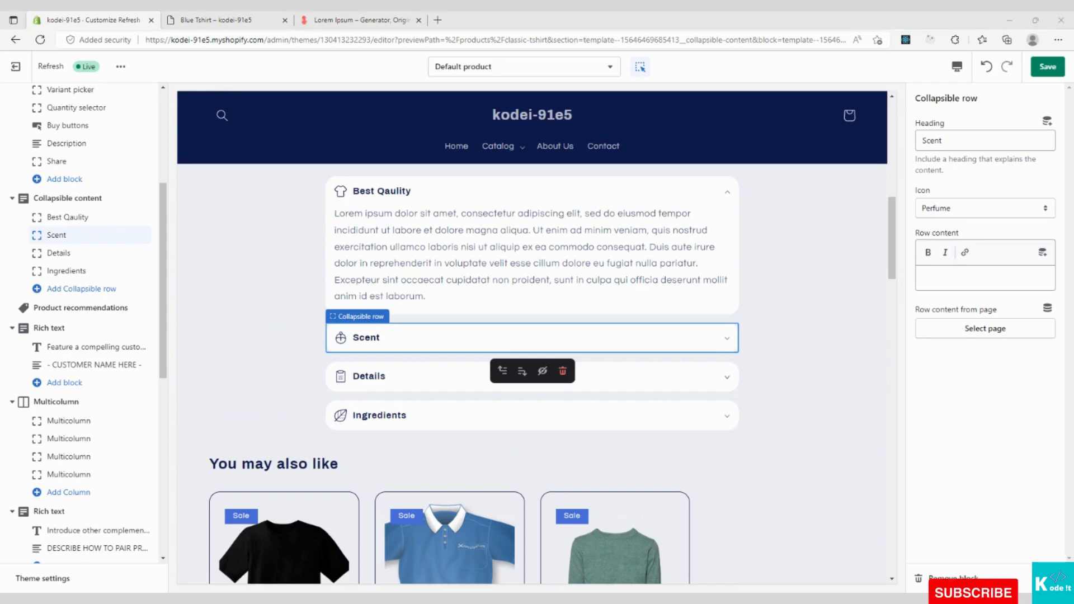
{"action": "left_click", "coordinate": [984, 330]}
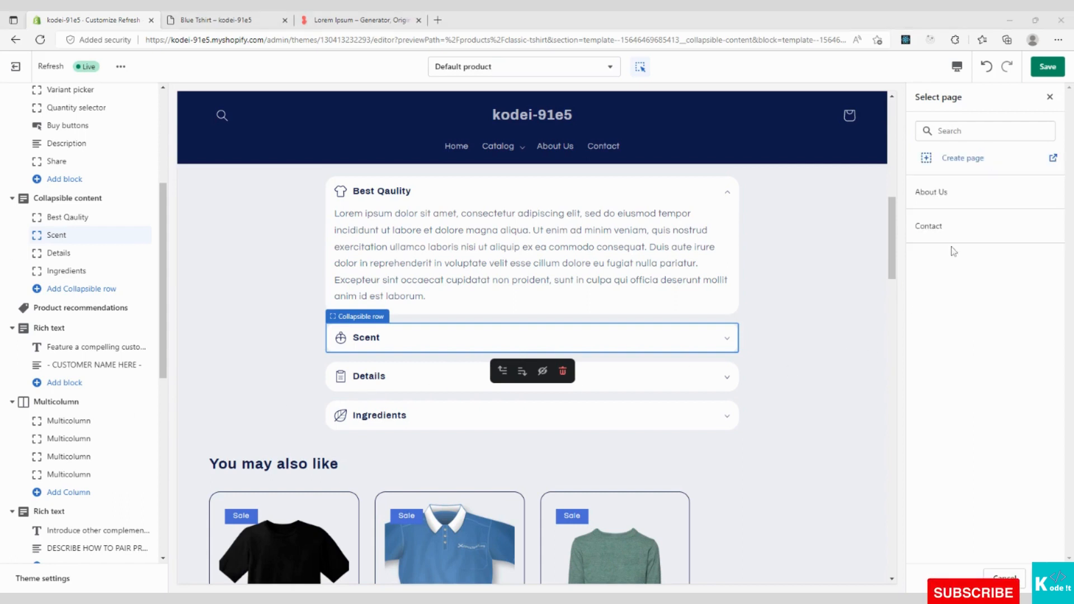
{"action": "left_click", "coordinate": [962, 197]}
{"action": "left_click", "coordinate": [963, 197]}
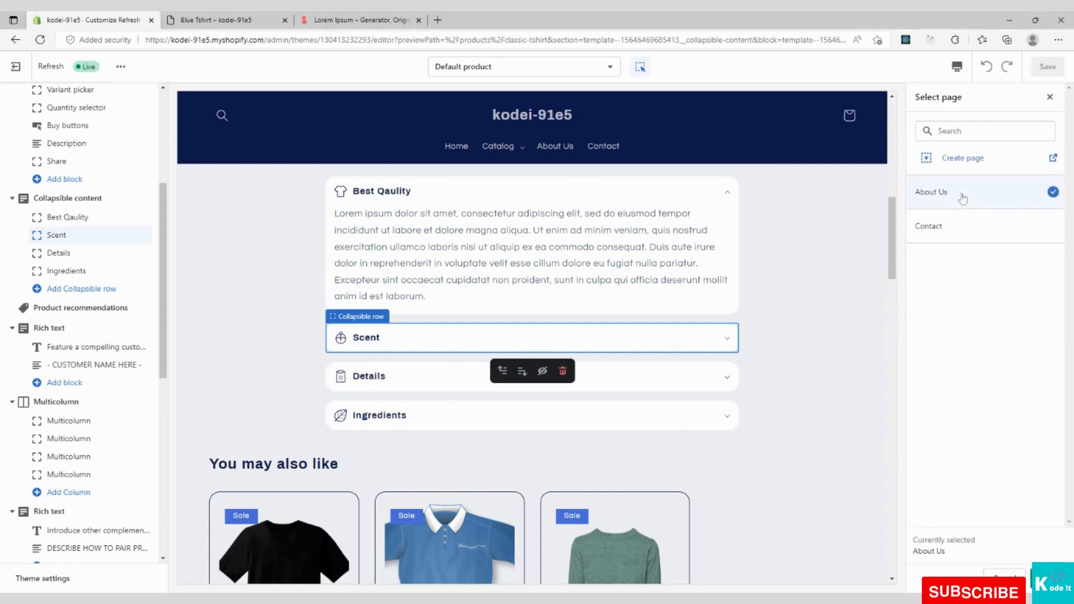
{"action": "left_click", "coordinate": [1030, 571]}
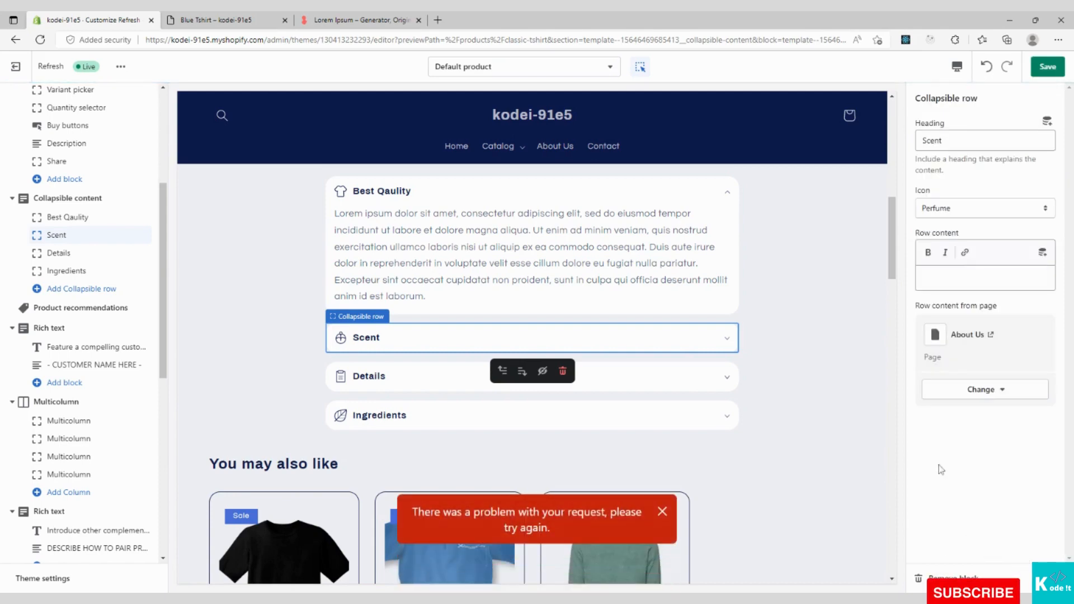
{"action": "left_click", "coordinate": [1045, 67]}
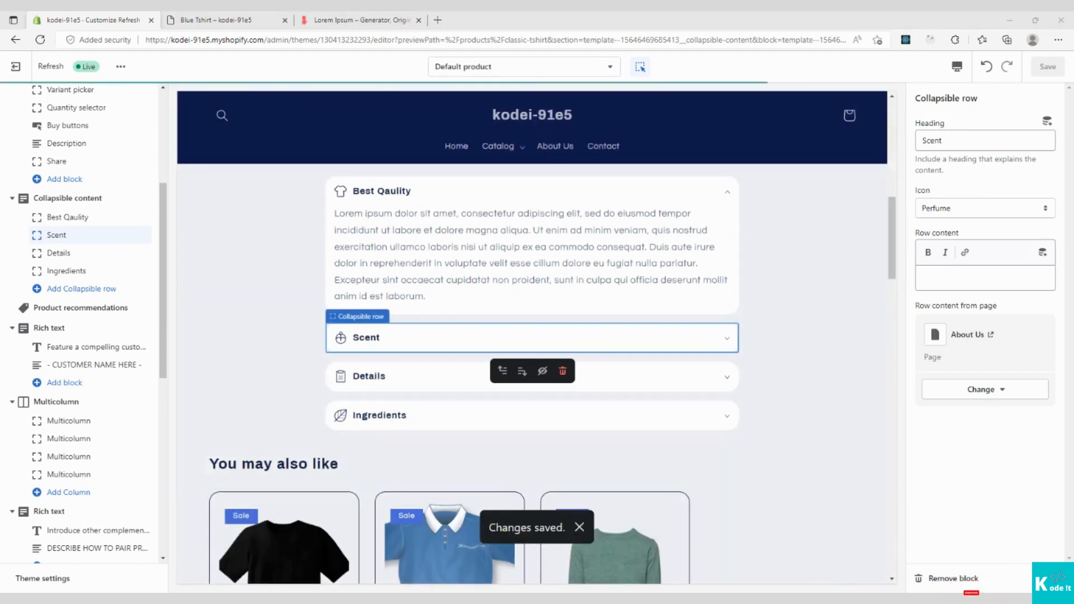
- Reload the Blue Tshirt storefront page and compare the Best Qaulity row's text with the loremipsum.io generator paragraph
{"action": "left_click", "coordinate": [259, 16]}
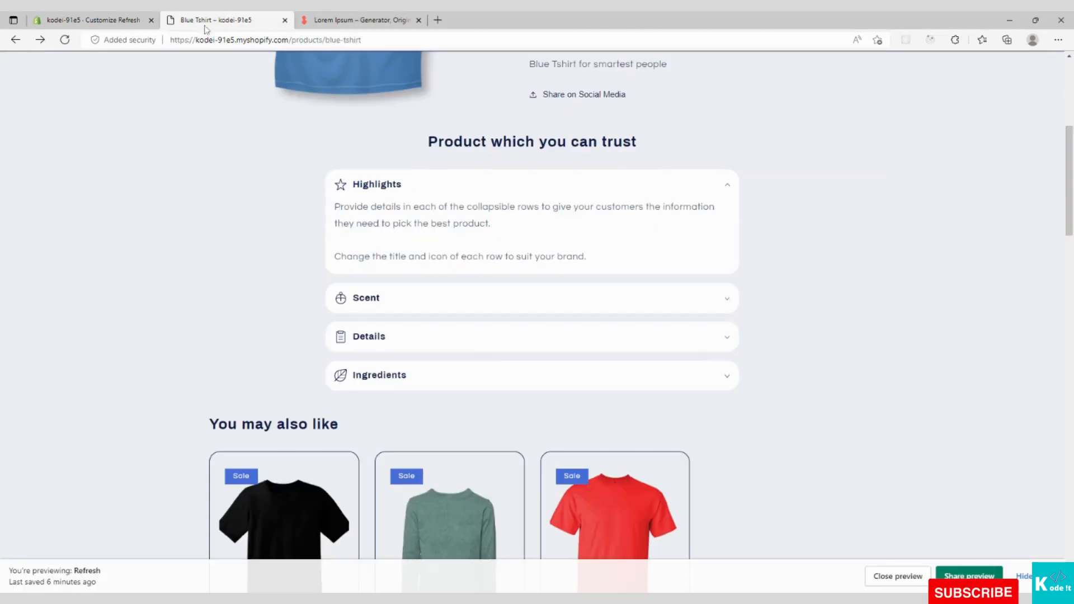
{"action": "left_click", "coordinate": [64, 40]}
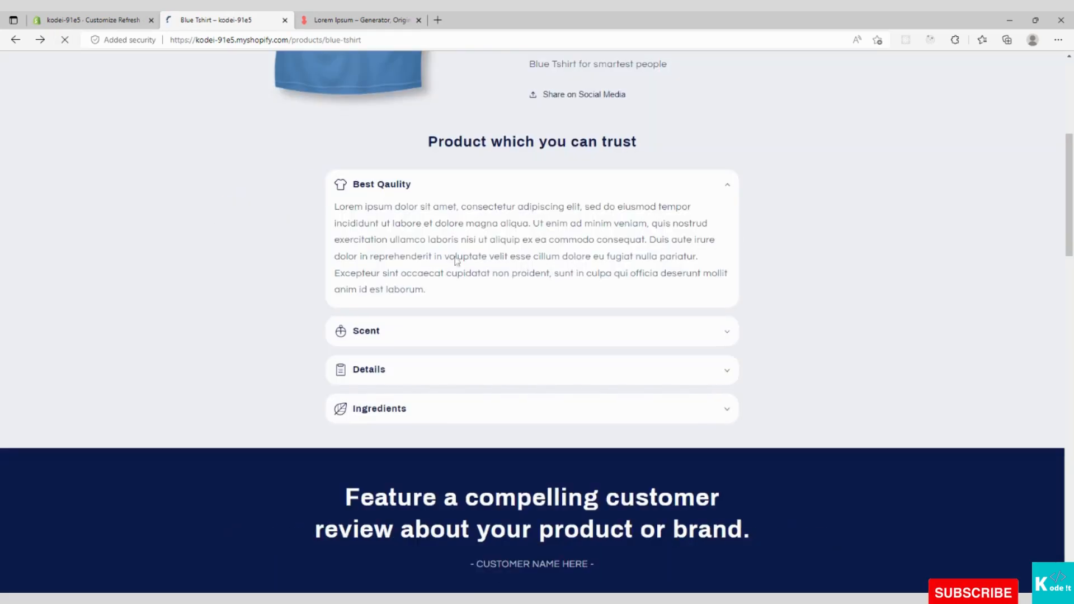
{"action": "scroll", "coordinate": [302, 302], "scroll_direction": "up", "scroll_amount": 2}
{"action": "scroll", "coordinate": [302, 302], "scroll_direction": "up", "scroll_amount": 1}
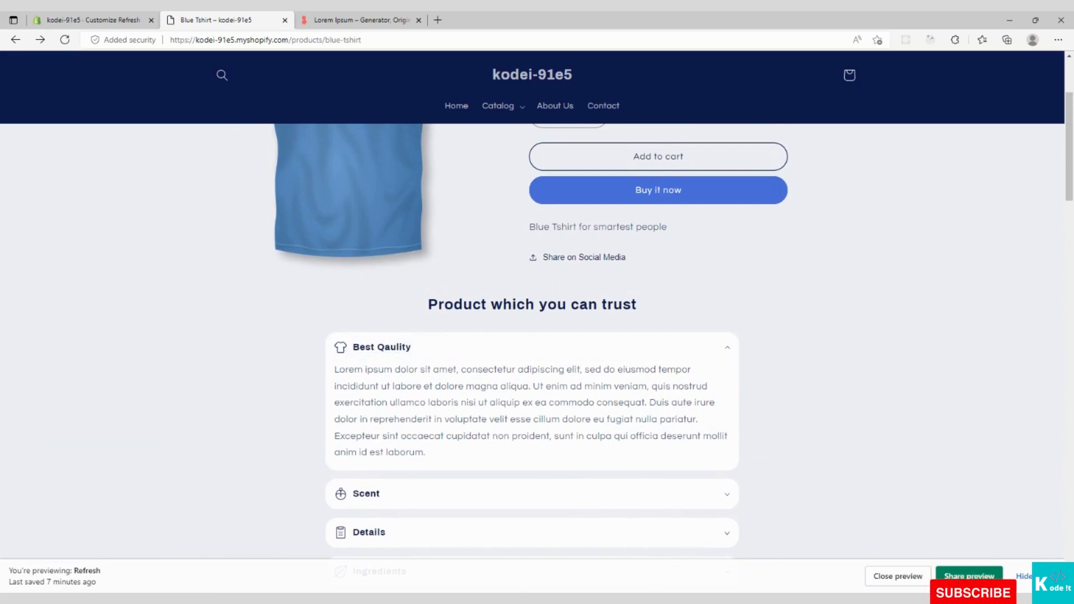
{"action": "left_click_drag", "start_coordinate": [334, 367], "coordinate": [445, 452]}
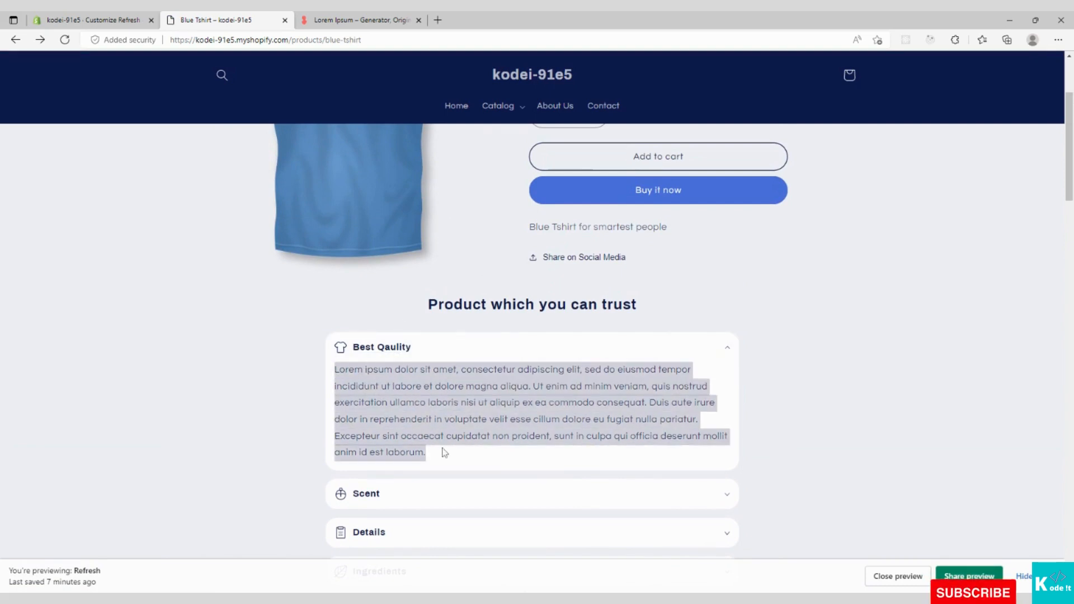
{"action": "left_click", "coordinate": [336, 18]}
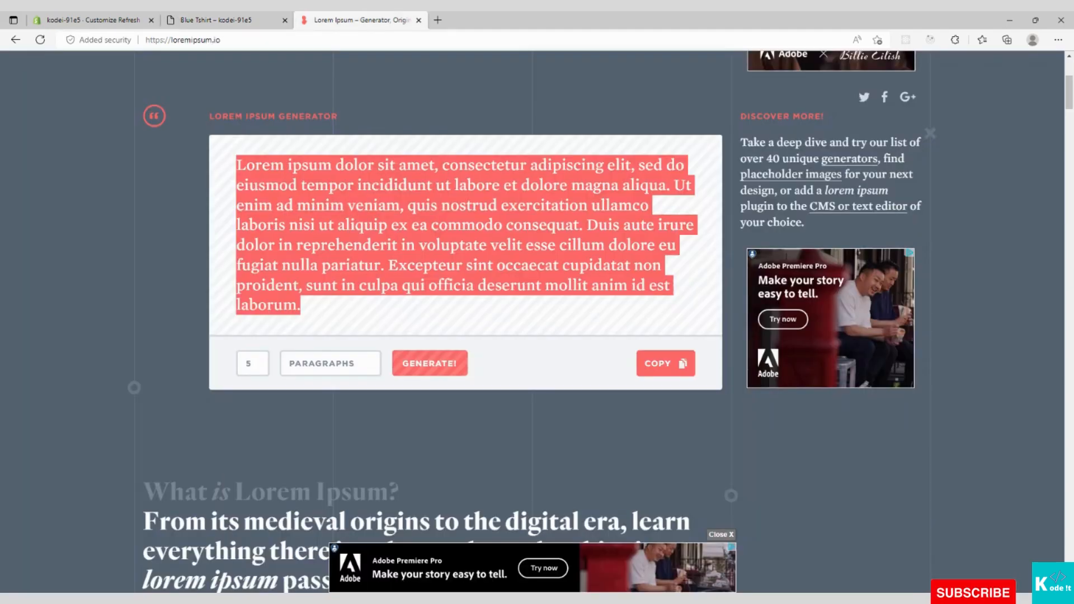
{"action": "left_click", "coordinate": [262, 19]}
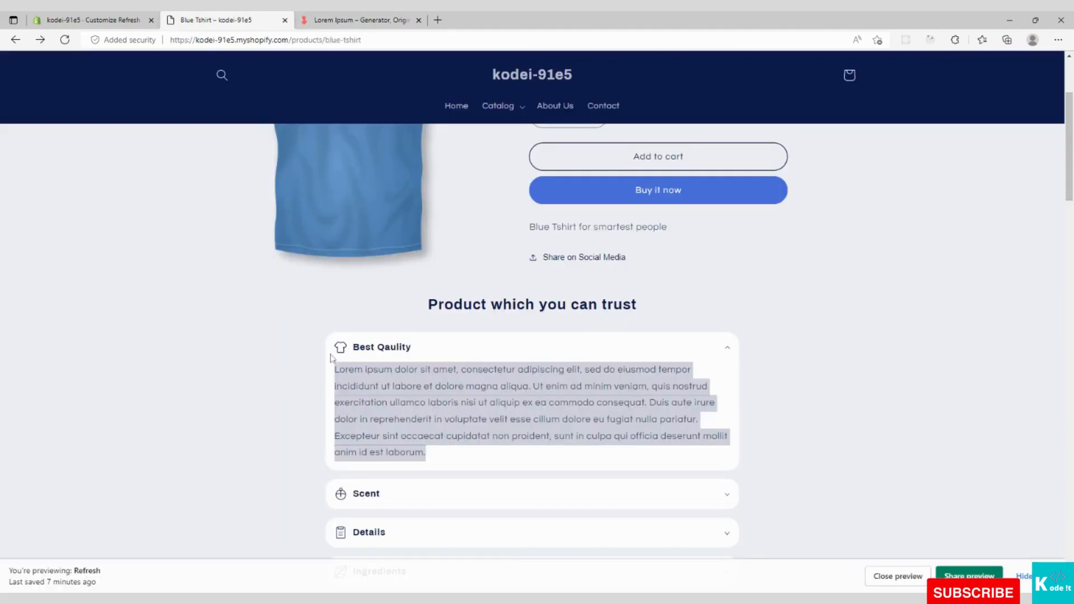
{"action": "left_click", "coordinate": [259, 362]}
- Expand the Scent row on the Blue Tshirt storefront page to check its content
{"action": "scroll", "coordinate": [268, 352], "scroll_direction": "down", "scroll_amount": 1}
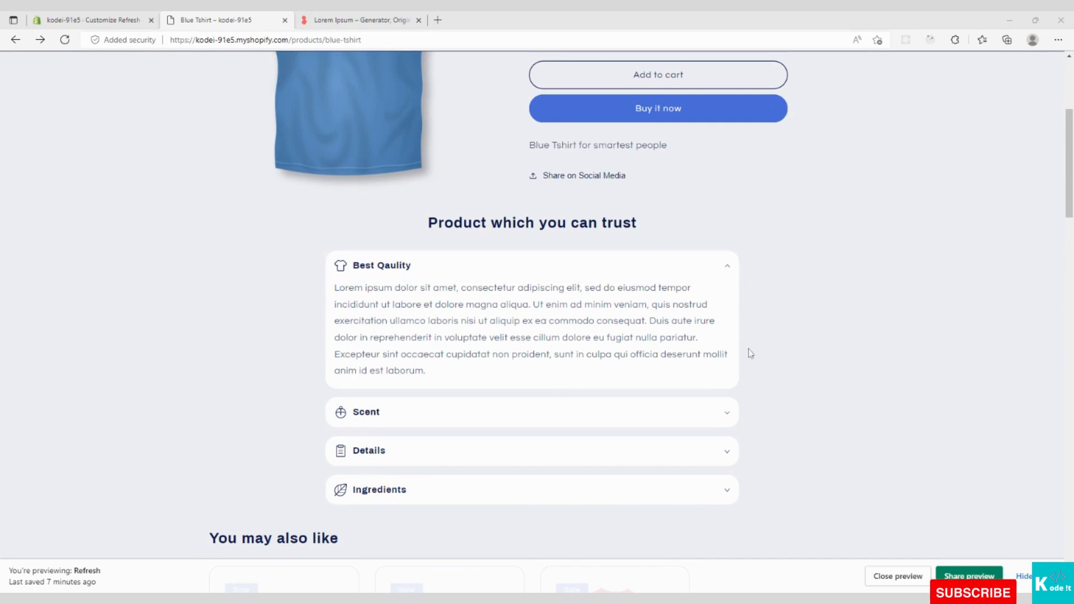
{"action": "scroll", "coordinate": [750, 353], "scroll_direction": "down", "scroll_amount": 3}
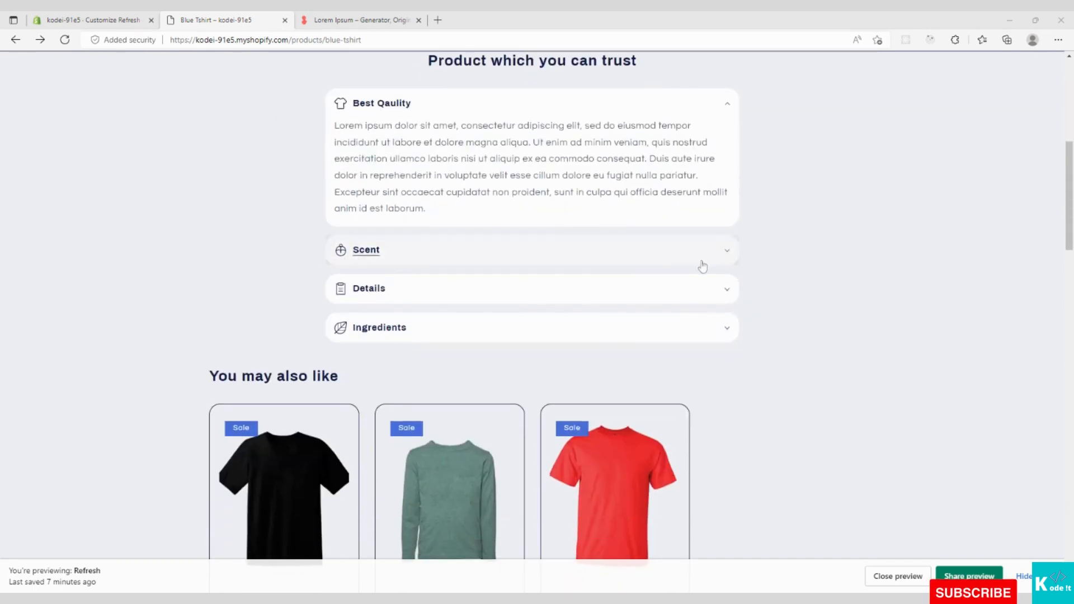
{"action": "left_click", "coordinate": [600, 253]}
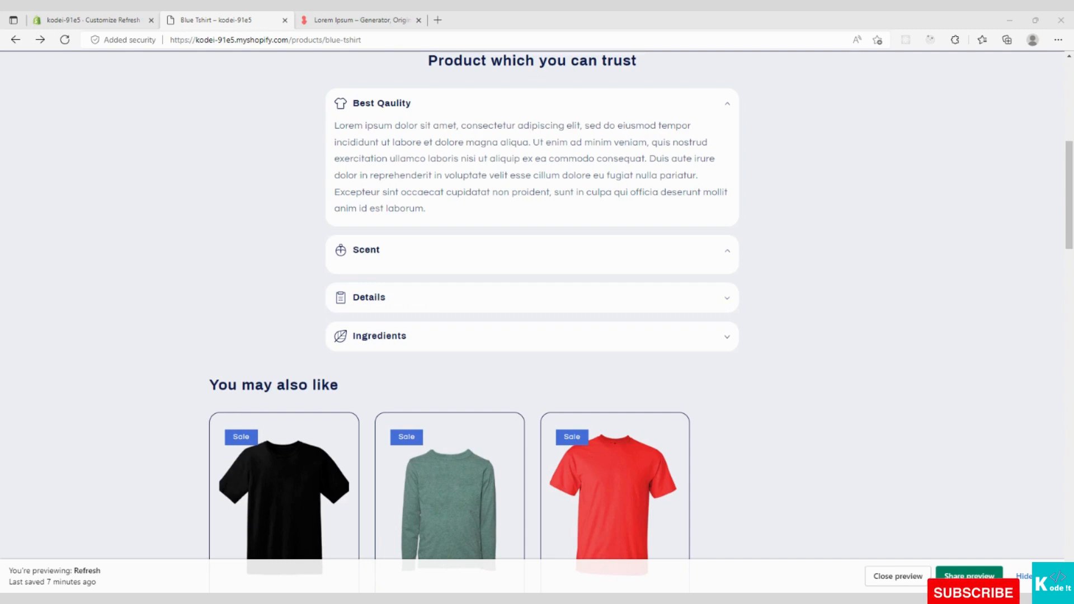
- In the theme editor, replace the Scent row's About Us page source with the Contact page and save
{"action": "left_click", "coordinate": [106, 20]}
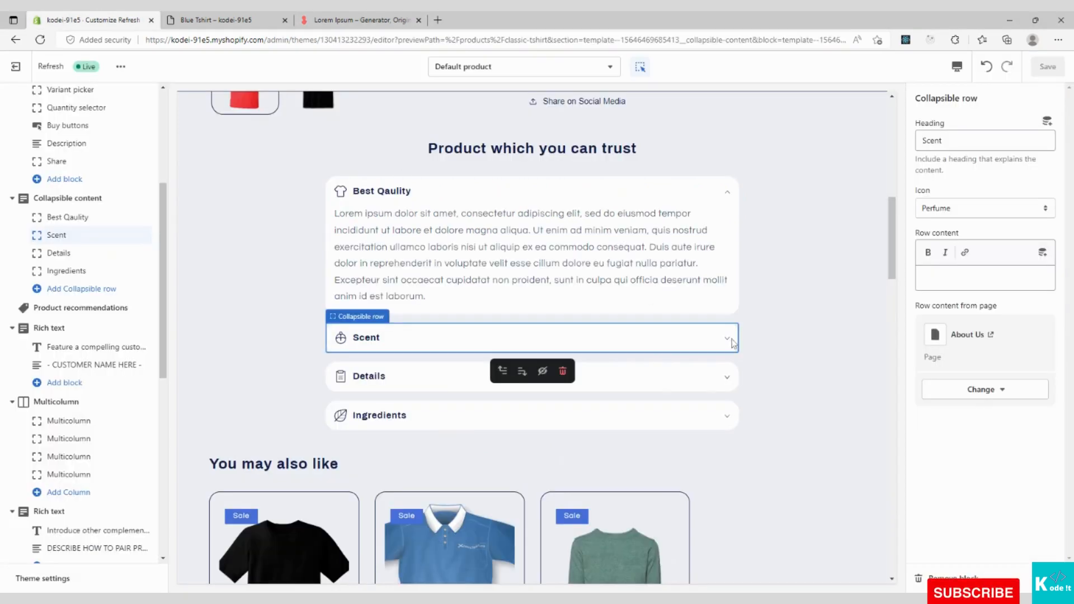
{"action": "left_click", "coordinate": [959, 393]}
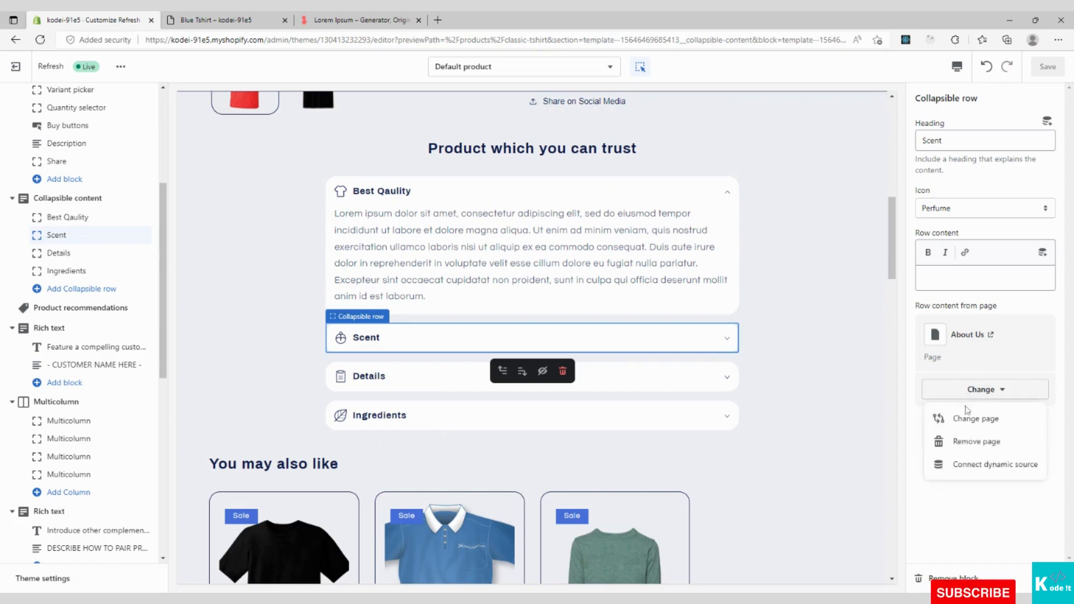
{"action": "left_click", "coordinate": [966, 442]}
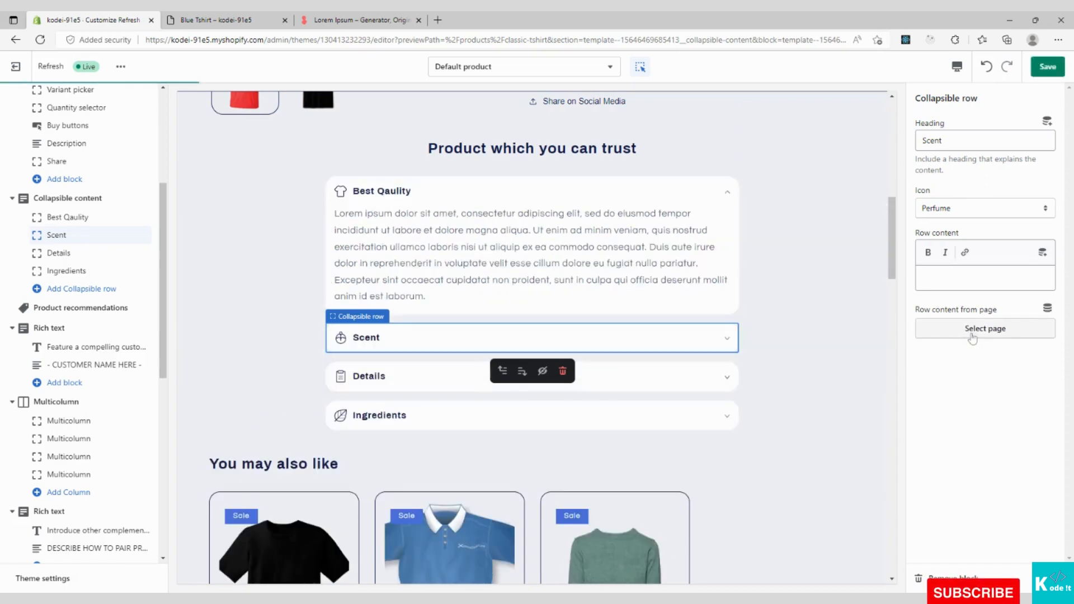
{"action": "left_click", "coordinate": [972, 333]}
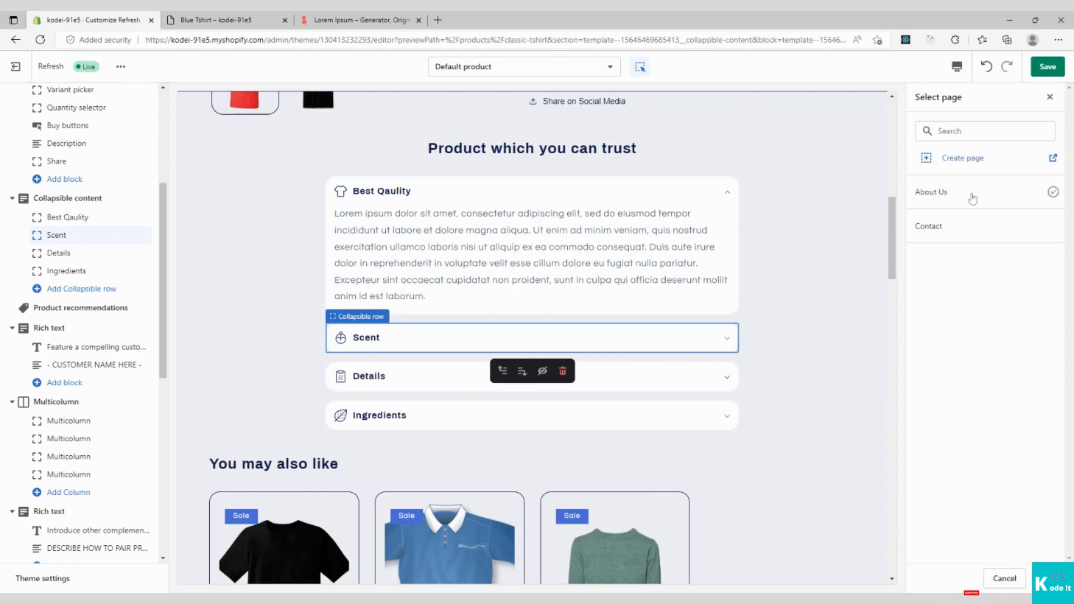
{"action": "left_click", "coordinate": [936, 229]}
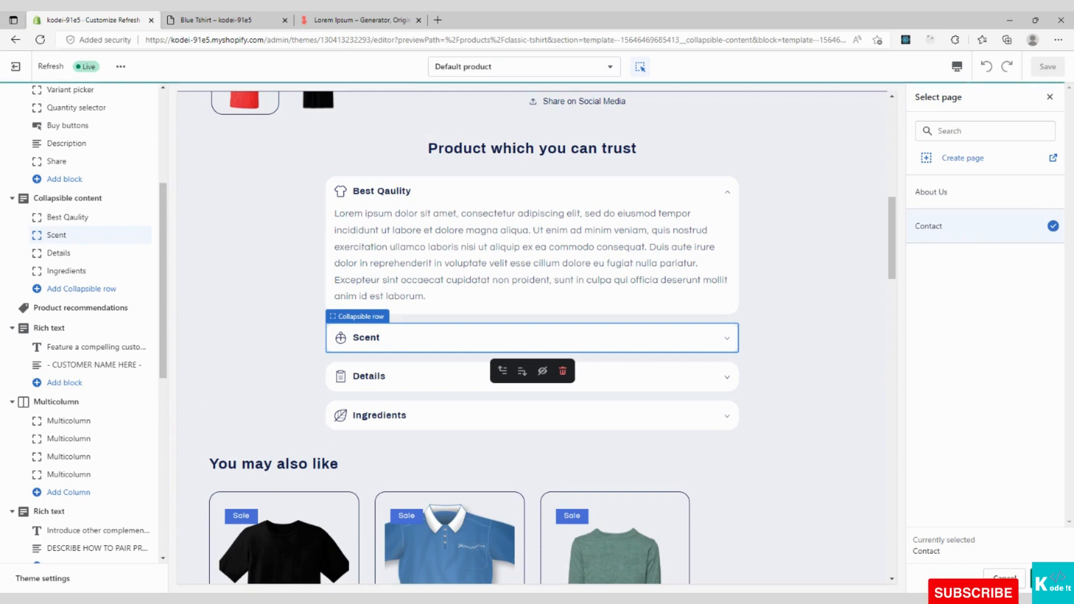
{"action": "left_click", "coordinate": [985, 220]}
{"action": "left_click", "coordinate": [1048, 66]}
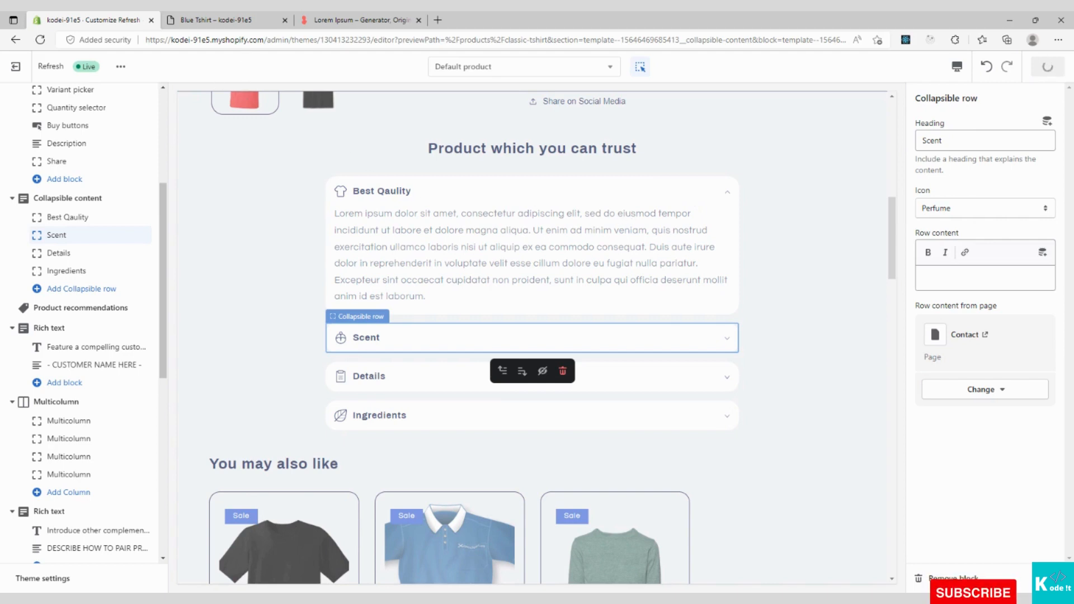
- Reload the Blue Tshirt storefront page, expand the Scent row and examine the content drawn from the Contact page
{"action": "left_click", "coordinate": [202, 19]}
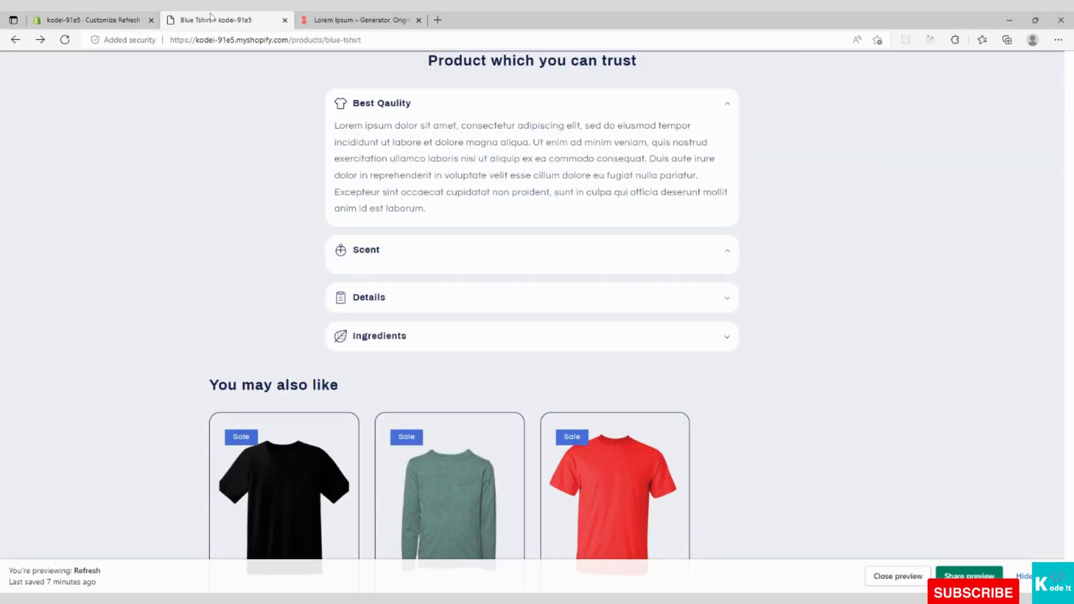
{"action": "left_click", "coordinate": [64, 40]}
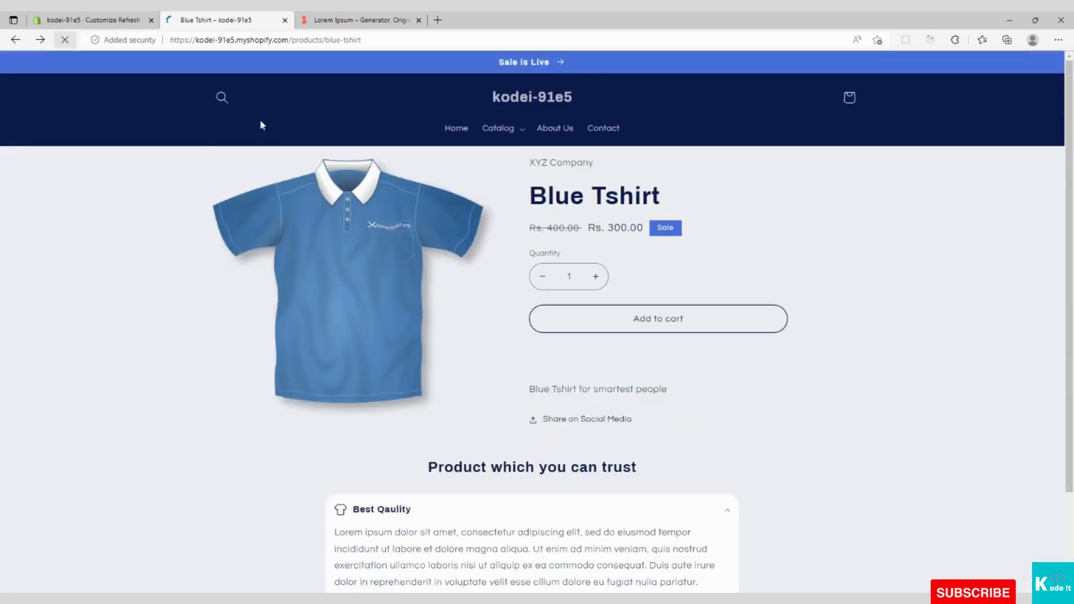
{"action": "scroll", "coordinate": [503, 294], "scroll_direction": "down", "scroll_amount": 3}
{"action": "scroll", "coordinate": [513, 296], "scroll_direction": "up", "scroll_amount": 4}
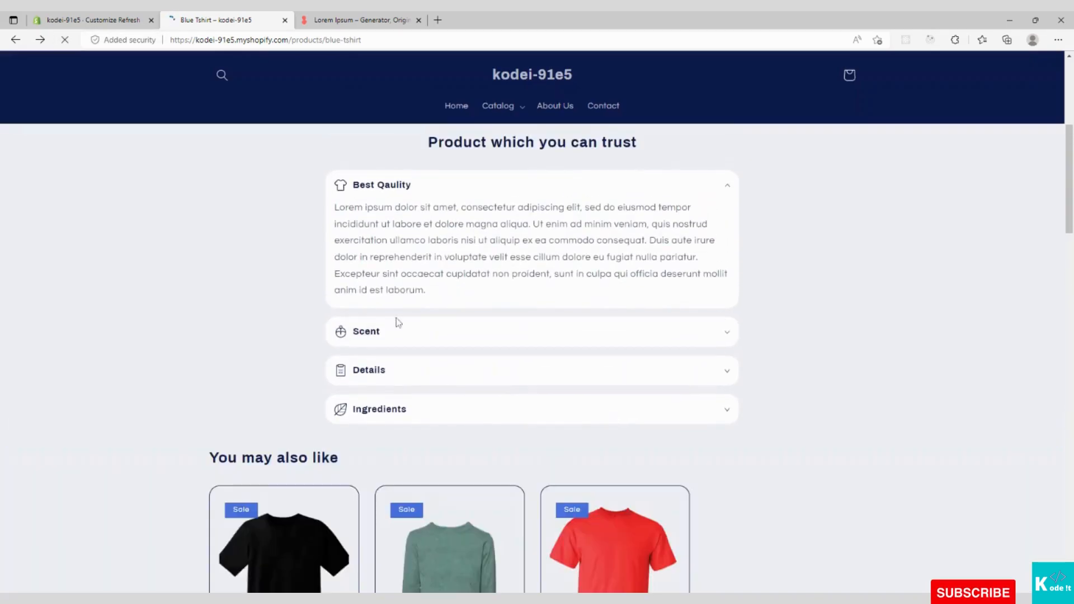
{"action": "left_click", "coordinate": [398, 332]}
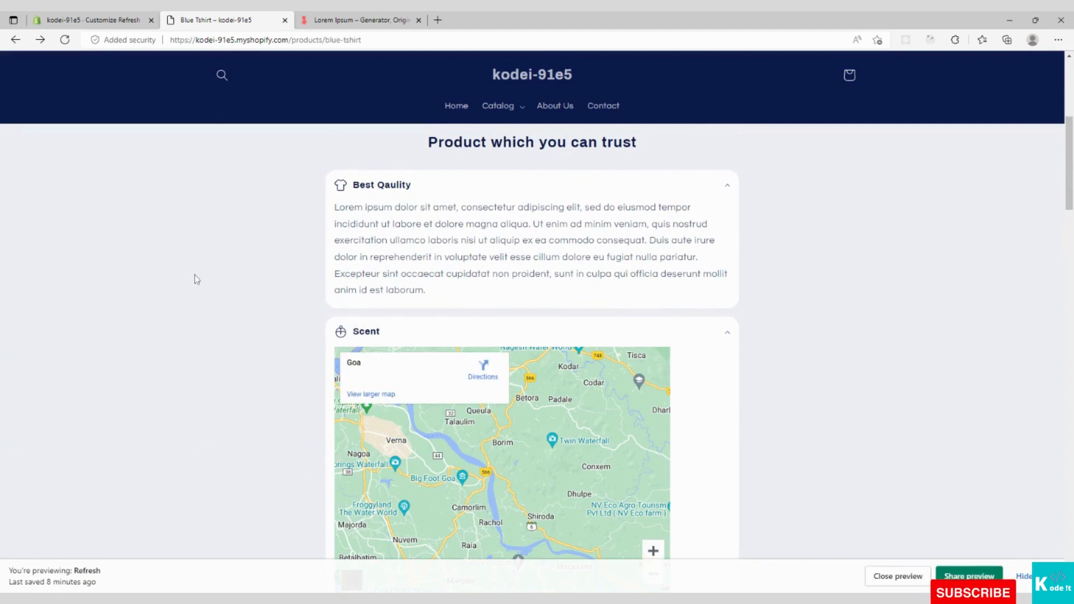
{"action": "scroll", "coordinate": [355, 247], "scroll_direction": "down", "scroll_amount": 1}
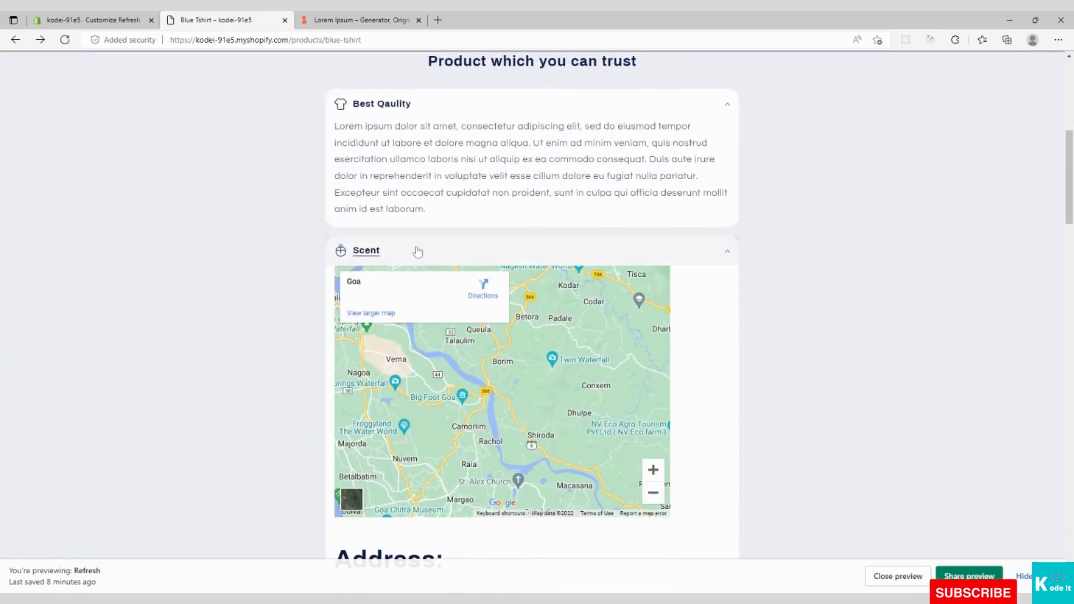
{"action": "scroll", "coordinate": [394, 255], "scroll_direction": "down", "scroll_amount": 3}
{"action": "scroll", "coordinate": [406, 218], "scroll_direction": "up", "scroll_amount": 3}
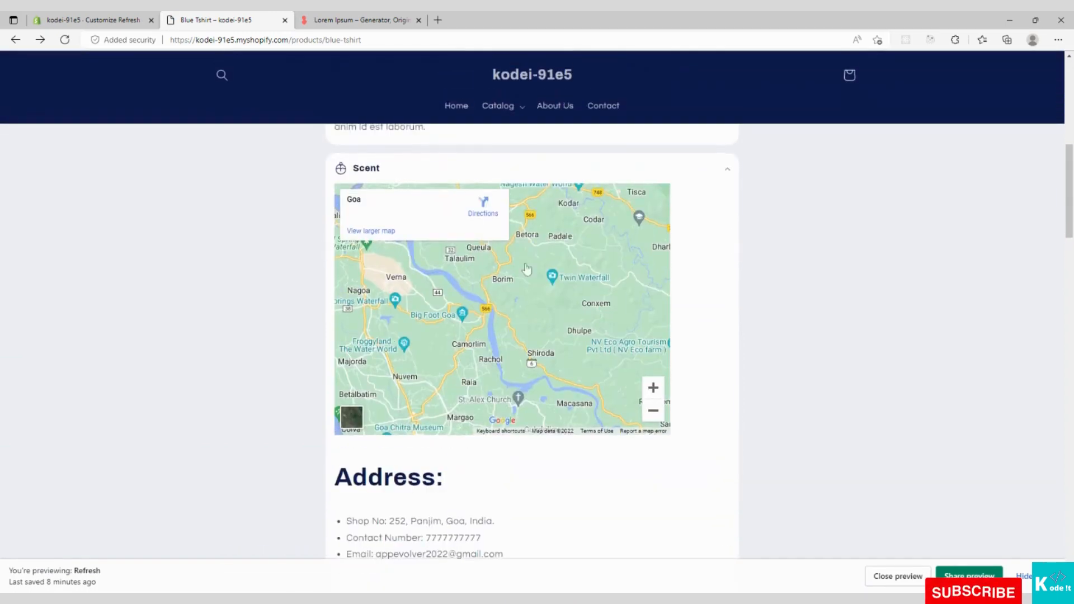
{"action": "scroll", "coordinate": [507, 288], "scroll_direction": "down", "scroll_amount": 3}
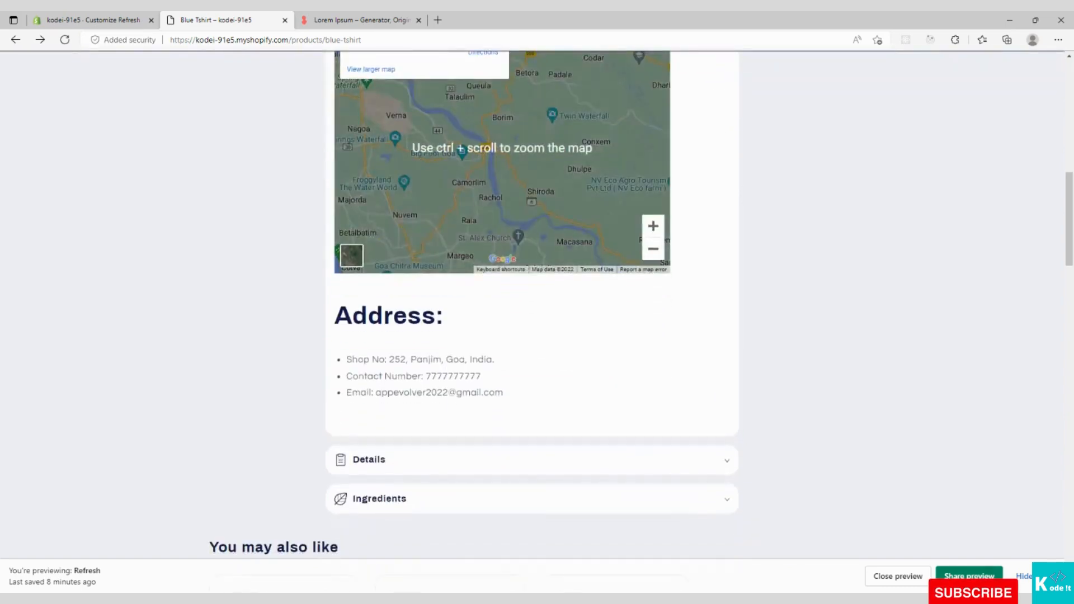
{"action": "scroll", "coordinate": [507, 168], "scroll_direction": "up", "scroll_amount": 5}
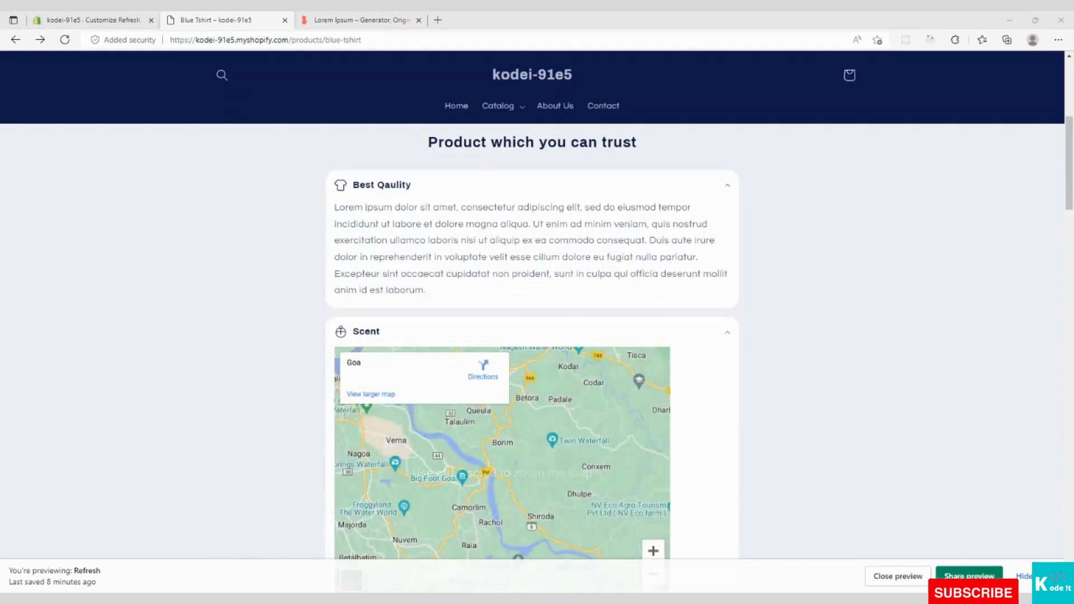